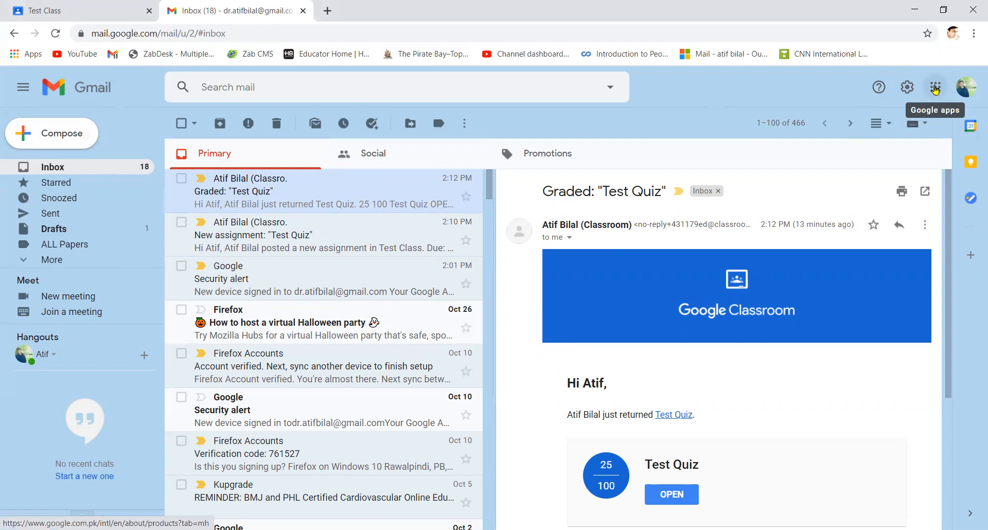
Launch Google Classroom in a new tab from the Gmail apps grid
{"action": "left_click", "coordinate": [934, 89]}
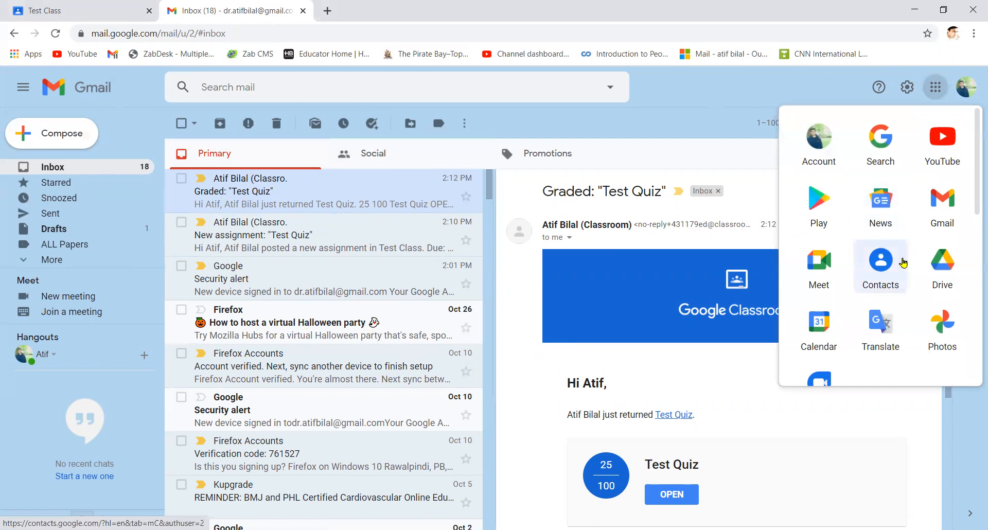
{"action": "scroll", "coordinate": [904, 262], "scroll_direction": "down", "scroll_amount": 5}
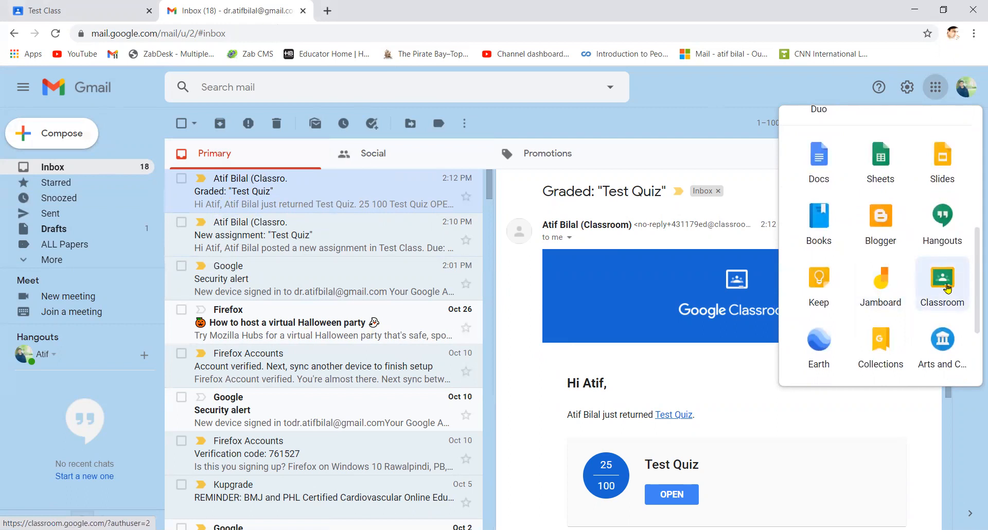
{"action": "left_click", "coordinate": [947, 289]}
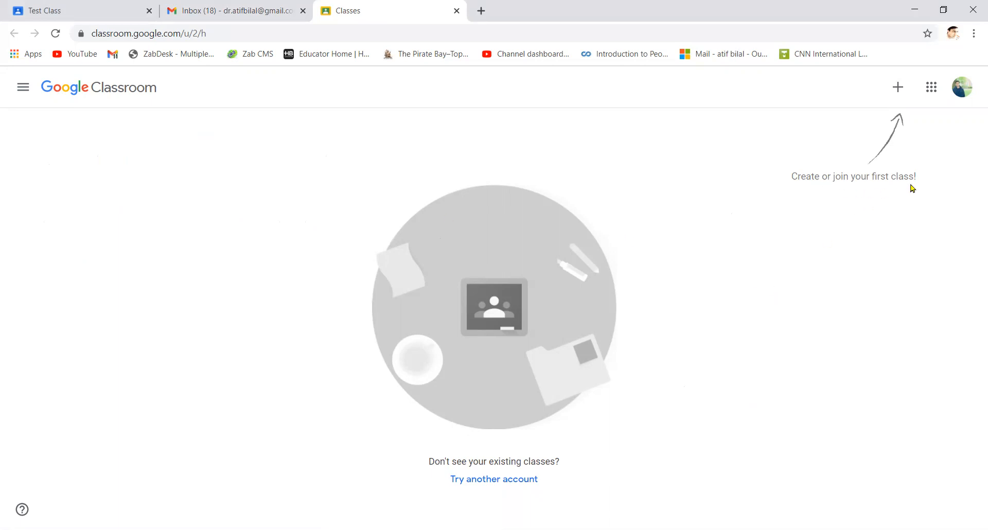
Choose Join class from the + menu in Classroom
{"action": "left_click", "coordinate": [898, 87]}
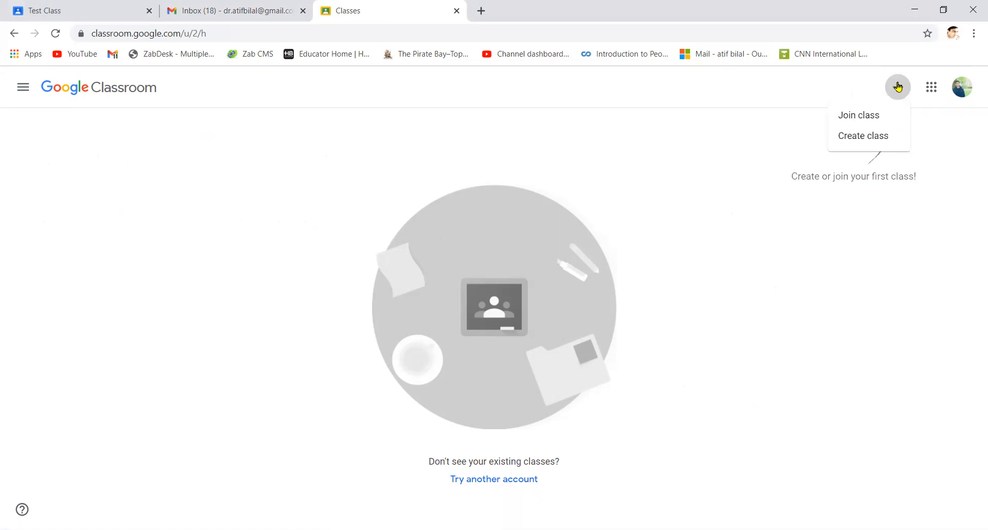
{"action": "left_click", "coordinate": [890, 117]}
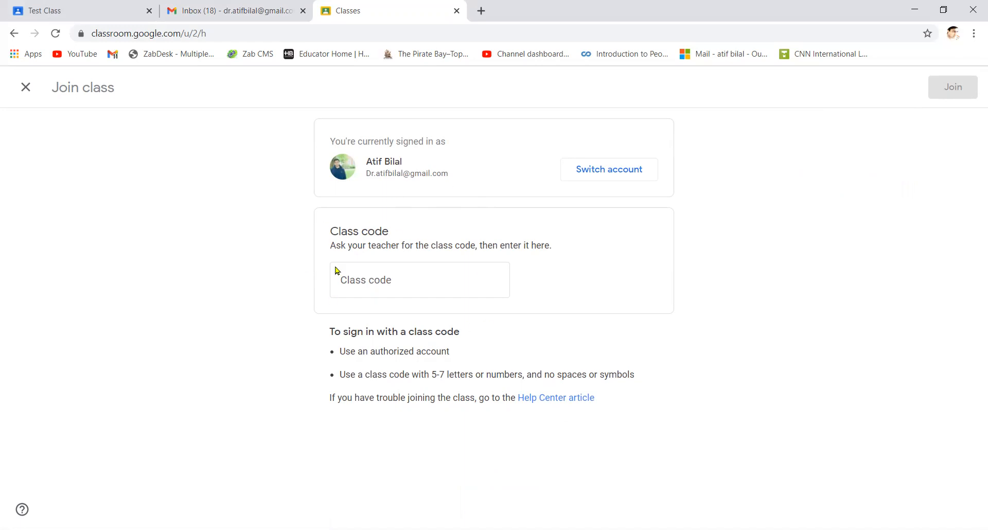
Paste the teacher's class code and join Test Class
{"action": "left_click", "coordinate": [409, 283]}
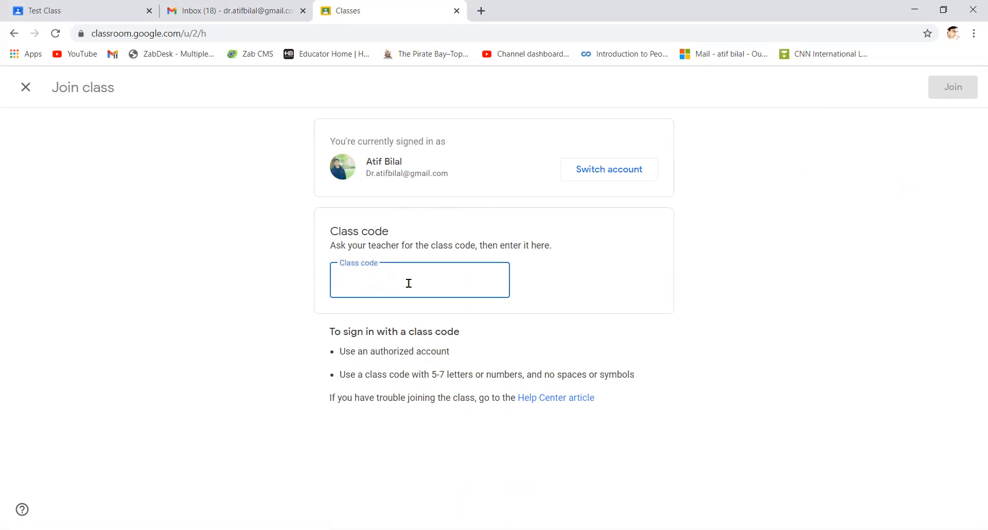
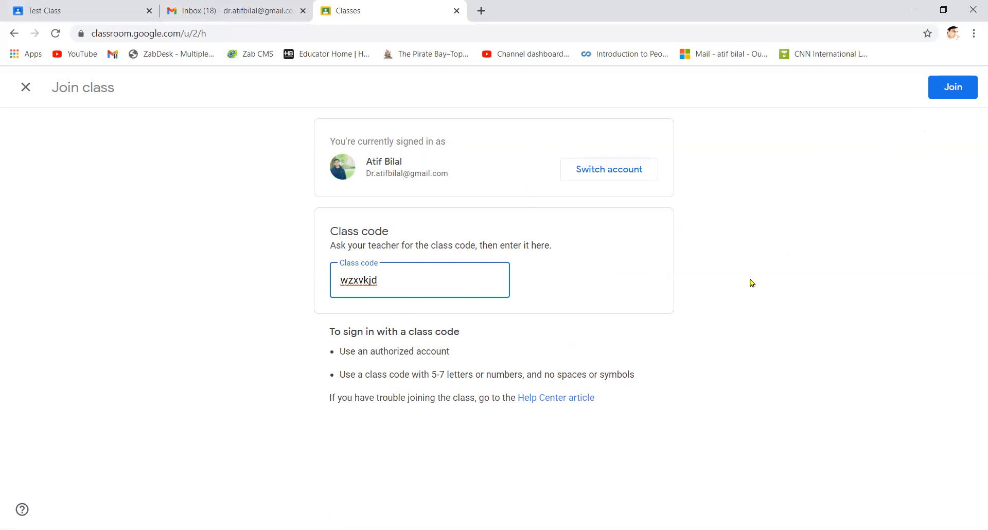
{"action": "left_click", "coordinate": [953, 87]}
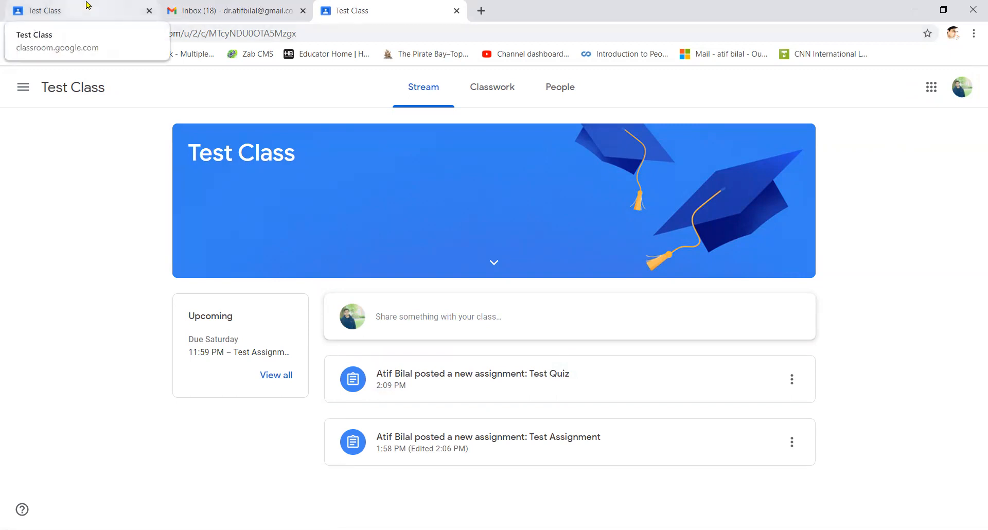
{"action": "left_click", "coordinate": [87, 5]}
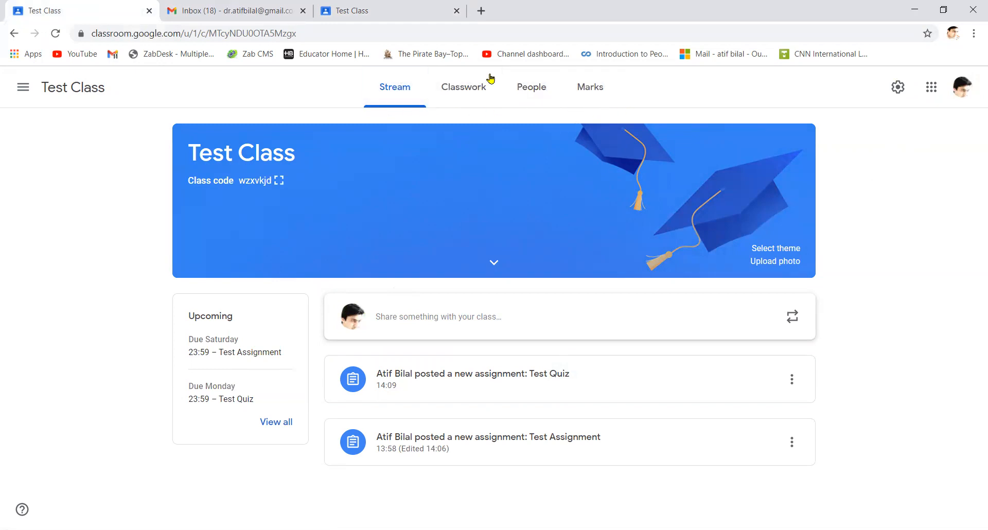
{"action": "left_click", "coordinate": [392, 6]}
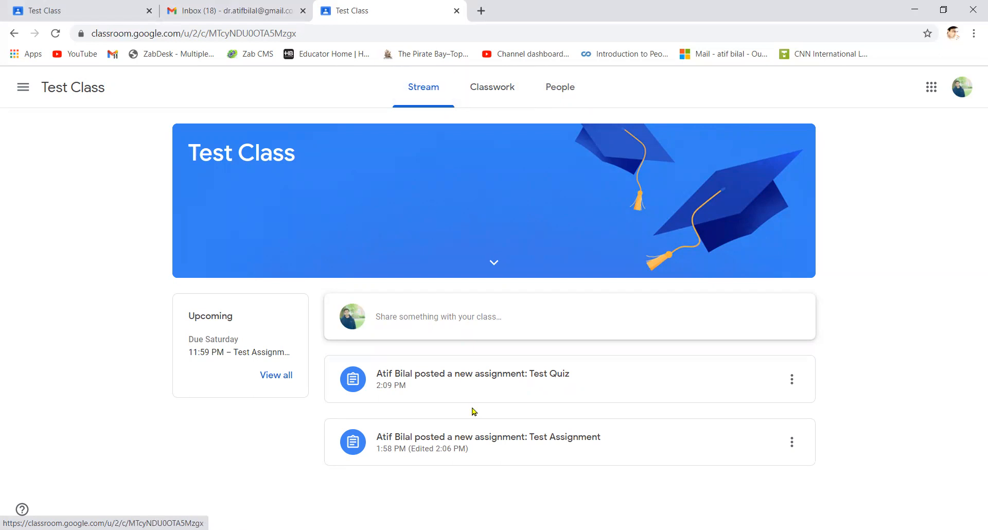
Post the question 'When is the next quiz due?' to the Test Class stream
{"action": "left_click", "coordinate": [441, 319]}
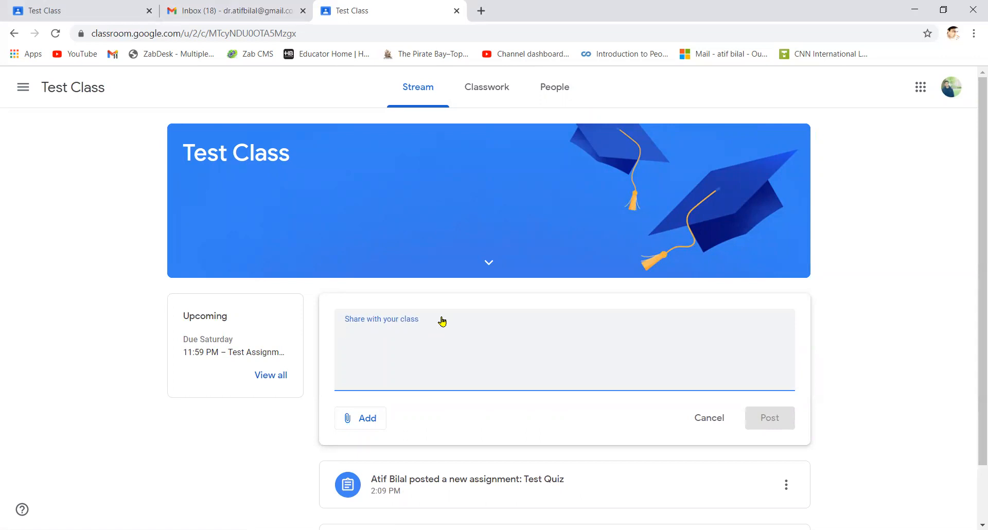
{"action": "type", "text": "Wh"}
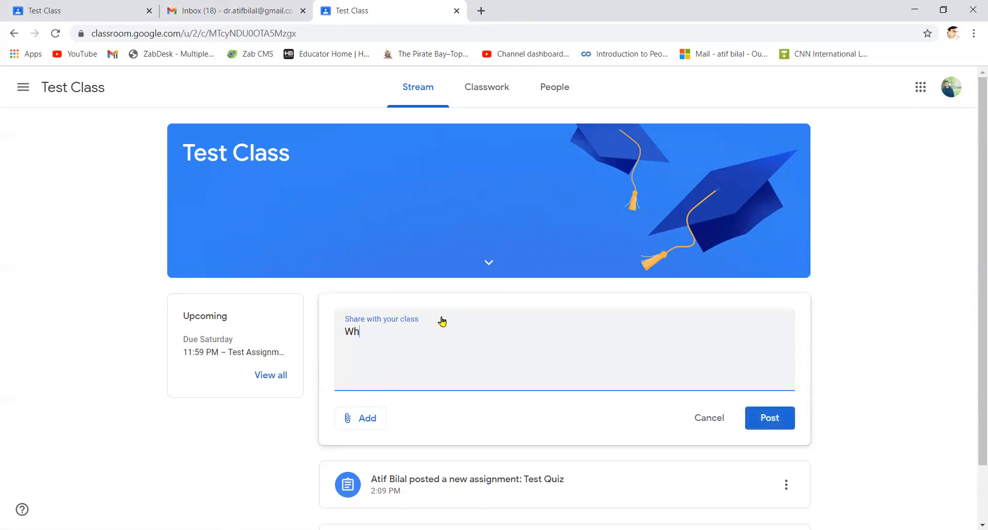
{"action": "type", "text": "en is the next quiz due?"}
{"action": "left_click", "coordinate": [766, 418]}
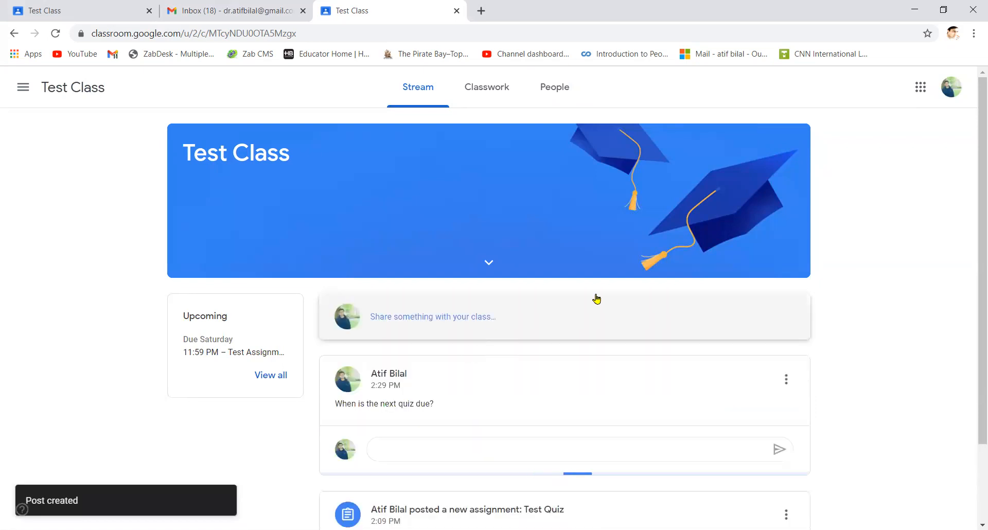
{"action": "scroll", "coordinate": [558, 368], "scroll_direction": "down", "scroll_amount": 2}
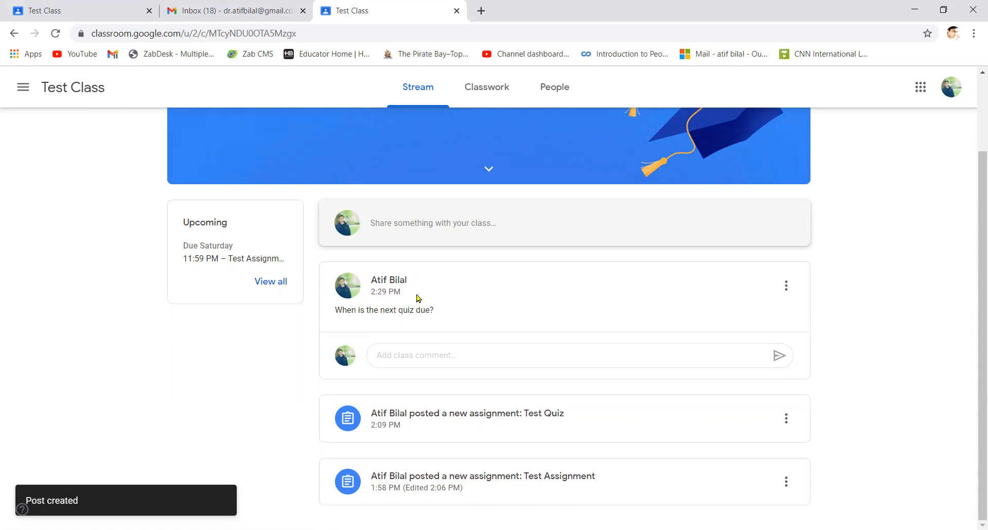
{"action": "scroll", "coordinate": [383, 292], "scroll_direction": "up", "scroll_amount": 2}
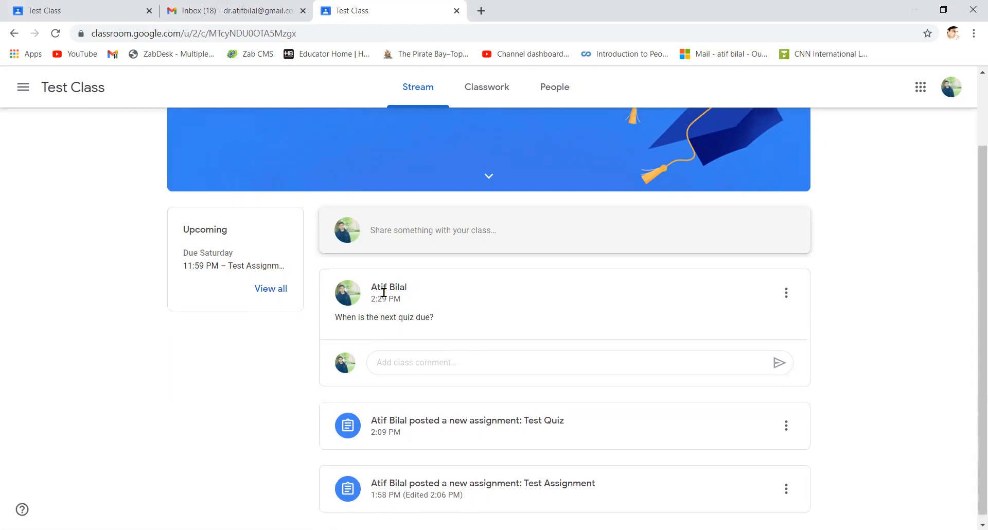
{"action": "scroll", "coordinate": [385, 297], "scroll_direction": "down", "scroll_amount": 2}
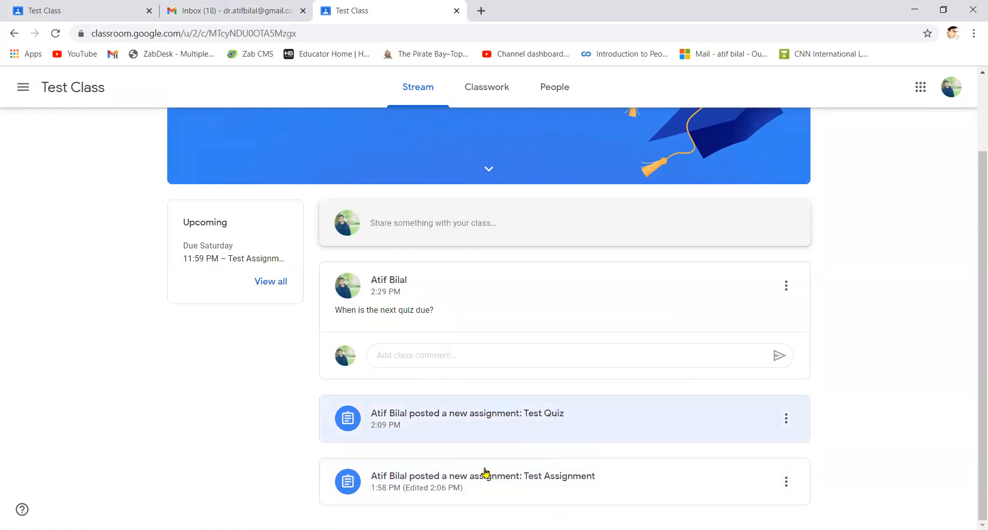
{"action": "scroll", "coordinate": [535, 473], "scroll_direction": "up", "scroll_amount": 2}
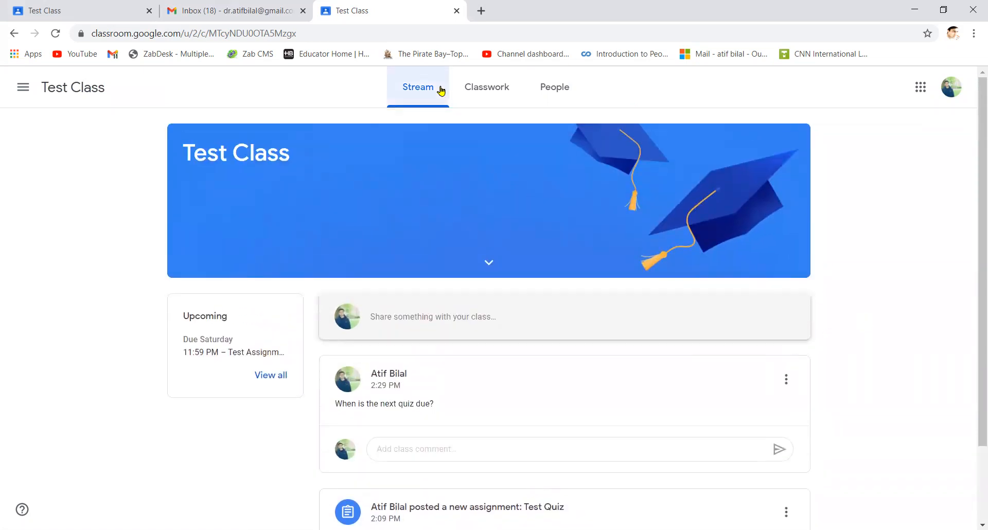
Open Test Assignment's attached Docs file from Classwork's View your work page
{"action": "left_click", "coordinate": [489, 88]}
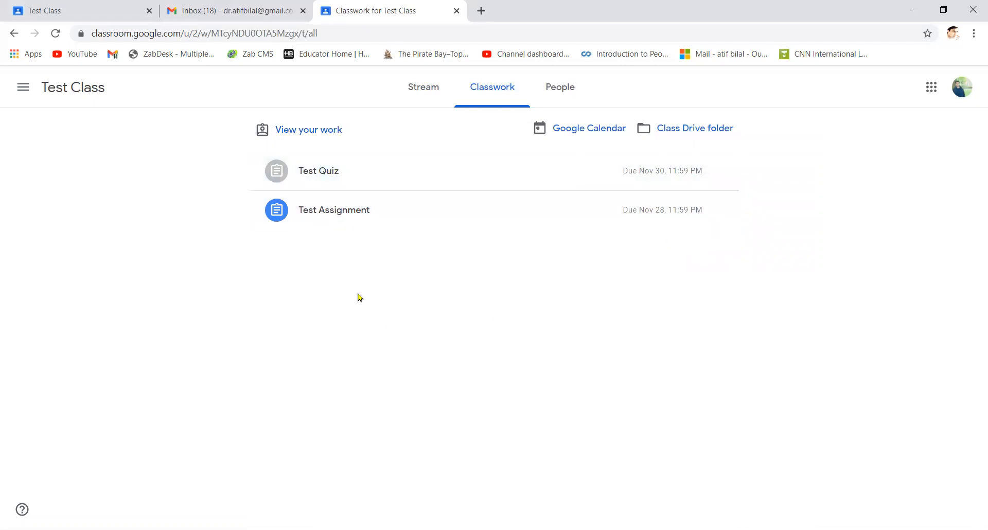
{"action": "left_click", "coordinate": [318, 134]}
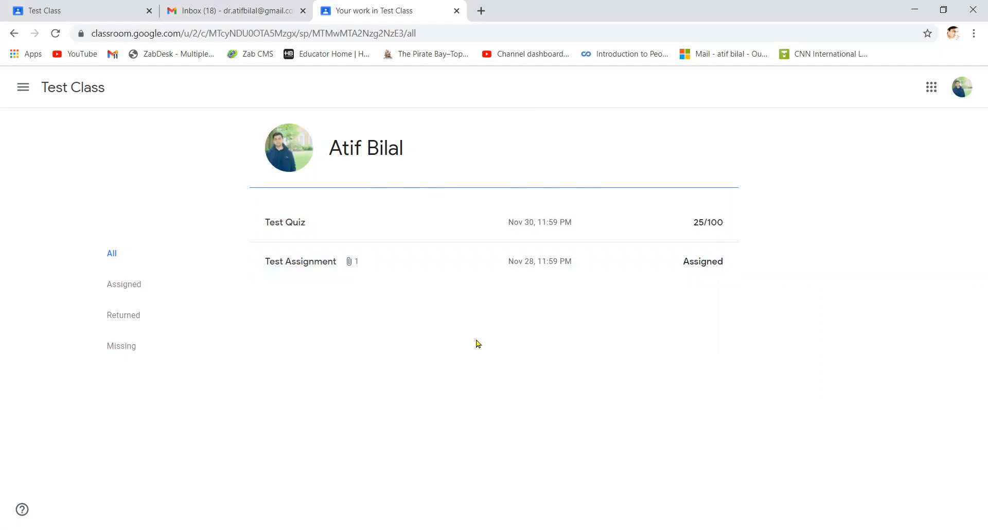
{"action": "left_click", "coordinate": [481, 261]}
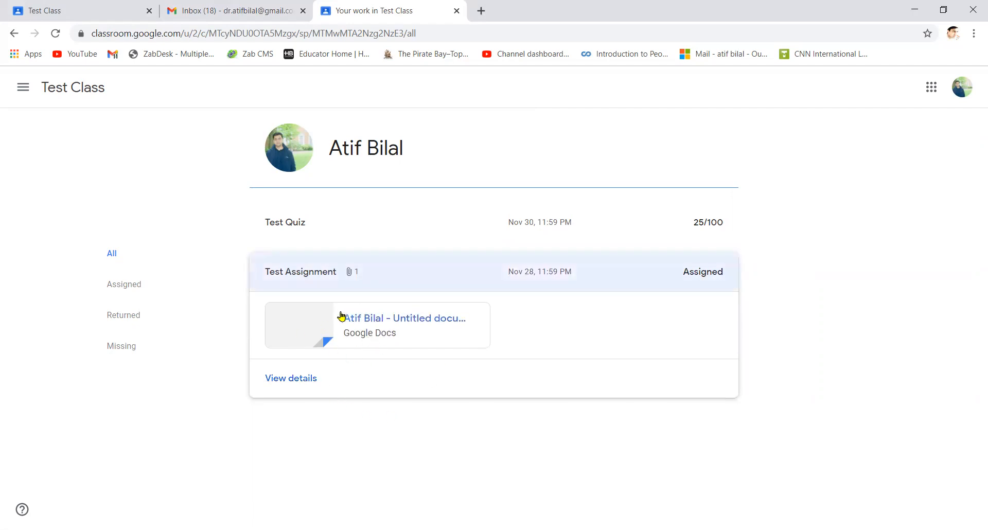
{"action": "left_click", "coordinate": [286, 324]}
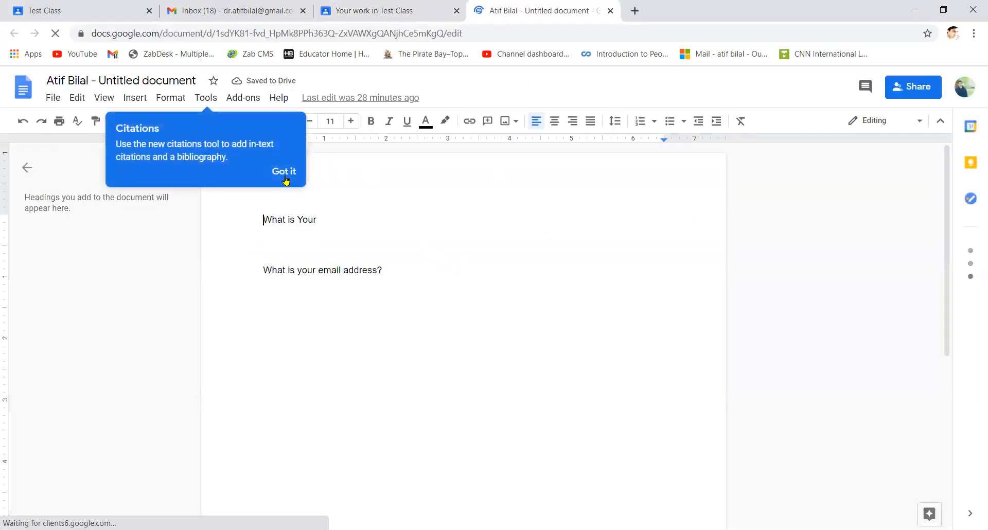
Answer the name question with 'Name' and 'My name is XYZ.'
{"action": "left_click", "coordinate": [284, 172]}
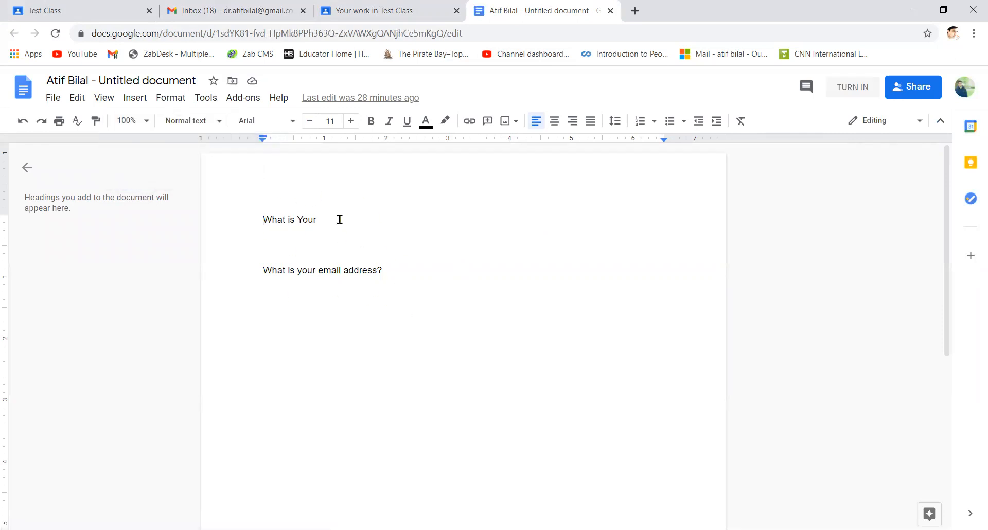
{"action": "type", "text": "Name?"}
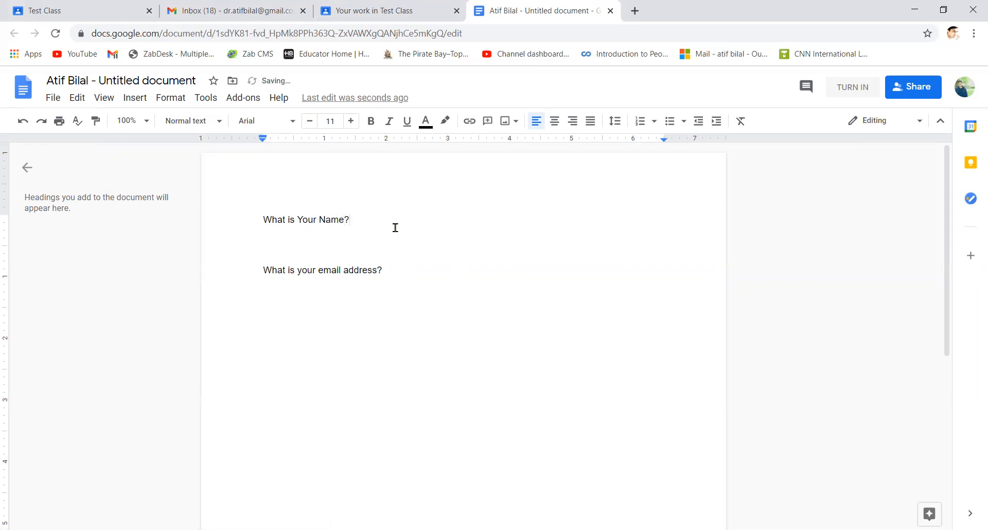
{"action": "key", "text": "Return"}
{"action": "key", "text": "Return"}
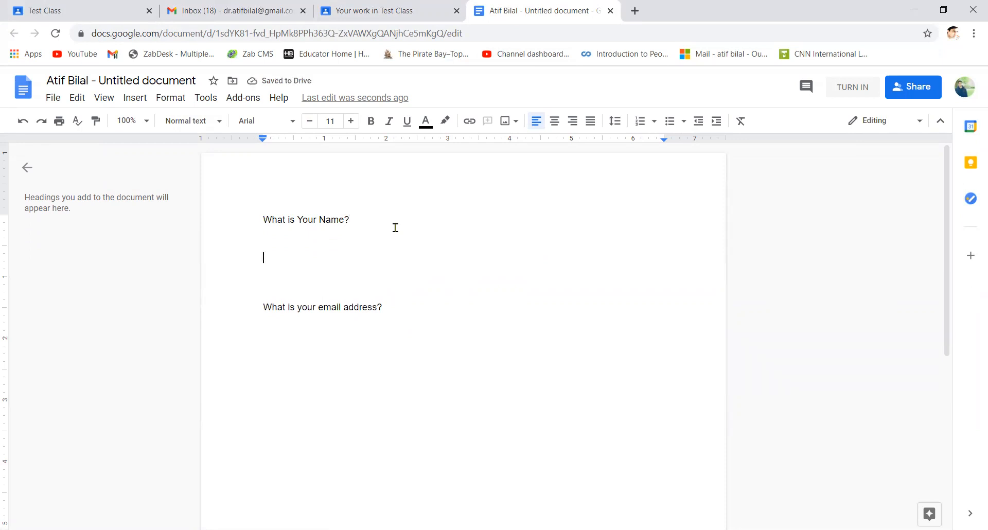
{"action": "type", "text": "My name "}
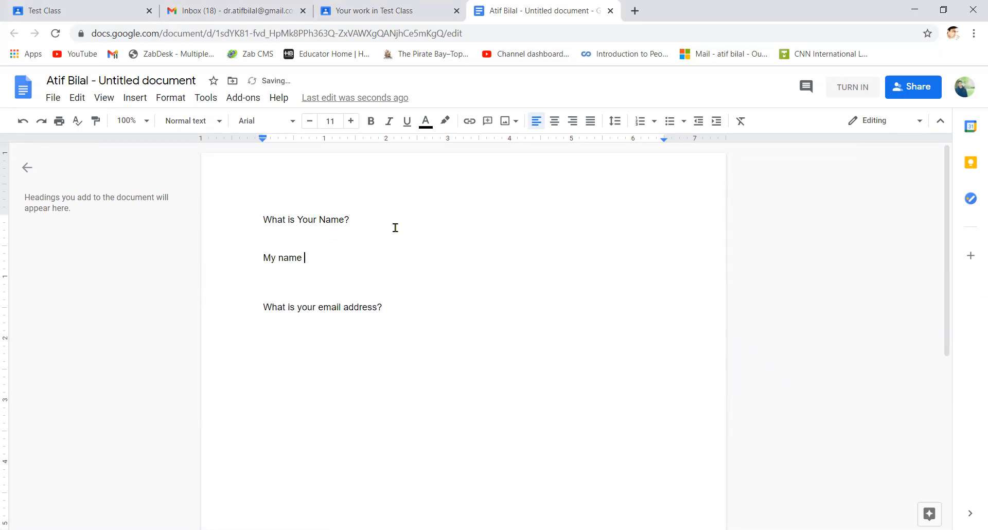
{"action": "type", "text": "is XYZ."}
Add an e-mail address answer below the e-mail question and return to Classroom
{"action": "left_click", "coordinate": [396, 308]}
{"action": "key", "text": "Return"}
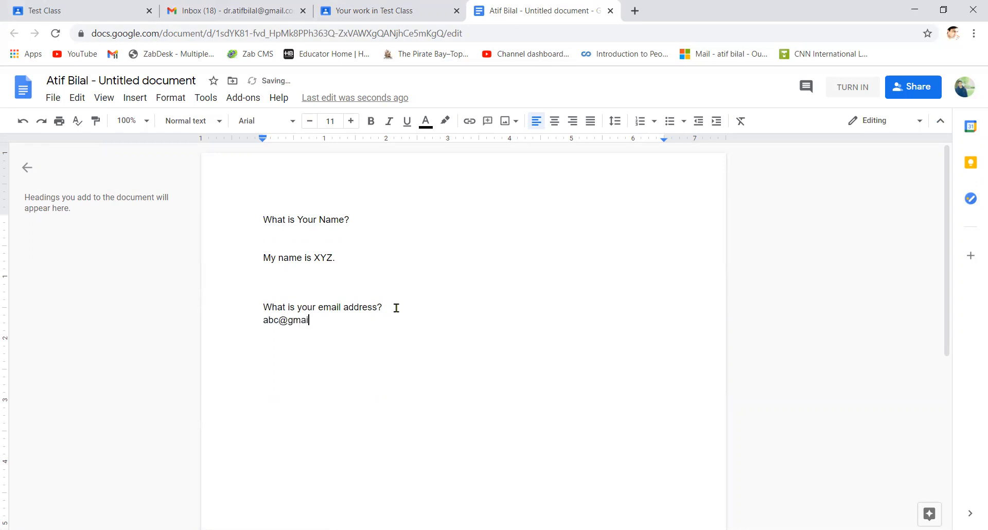
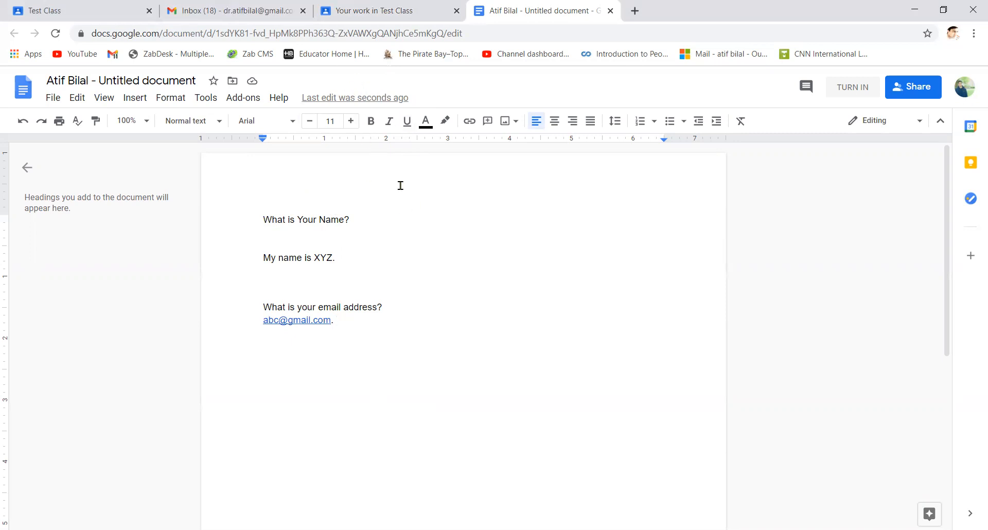
{"action": "left_click", "coordinate": [396, 7]}
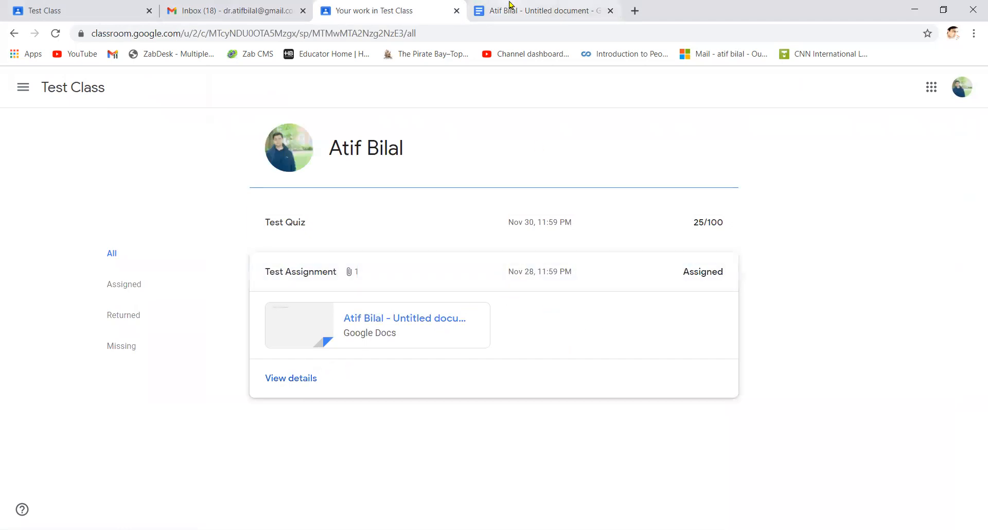
Turn in the answered untitled Doc as the Test Assignment submission
{"action": "left_click", "coordinate": [540, 11]}
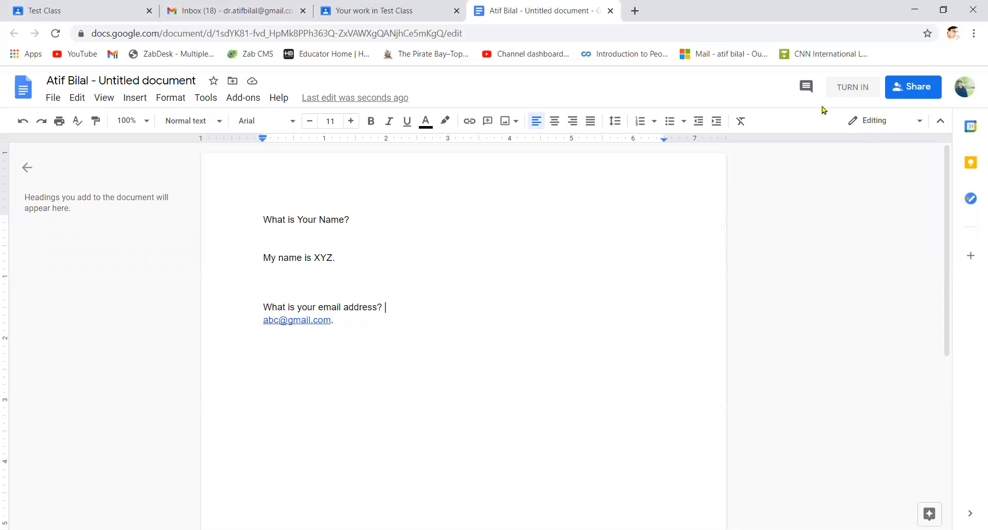
{"action": "left_click", "coordinate": [856, 92]}
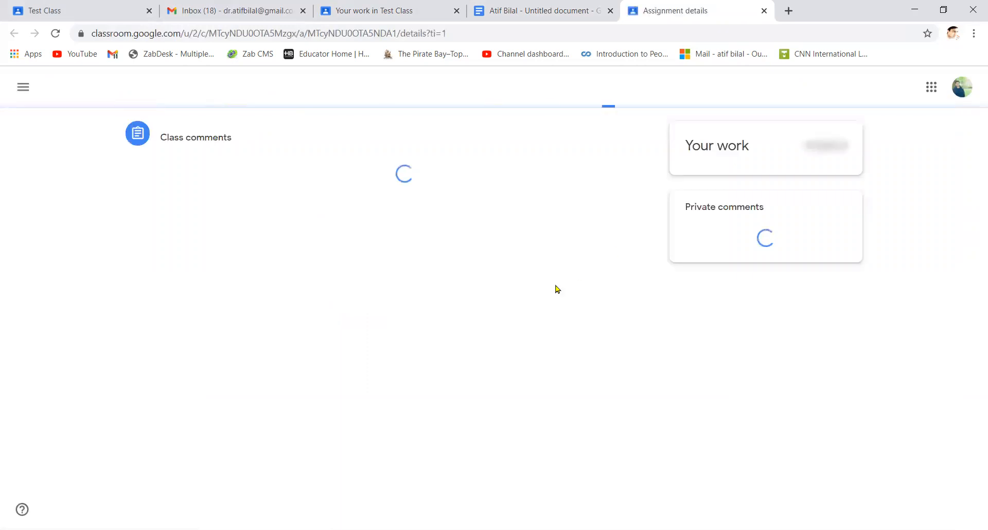
{"action": "left_click", "coordinate": [536, 6]}
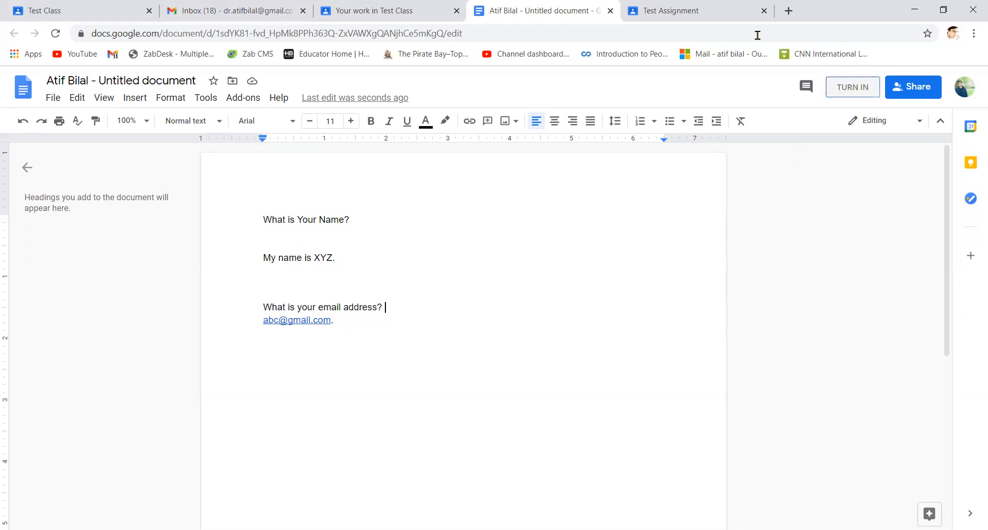
{"action": "left_click", "coordinate": [671, 10]}
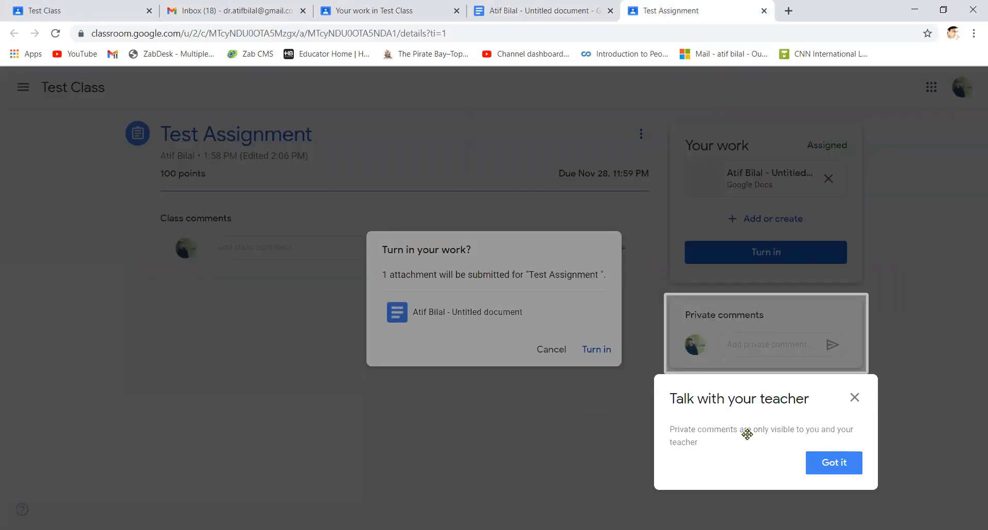
{"action": "left_click", "coordinate": [836, 463]}
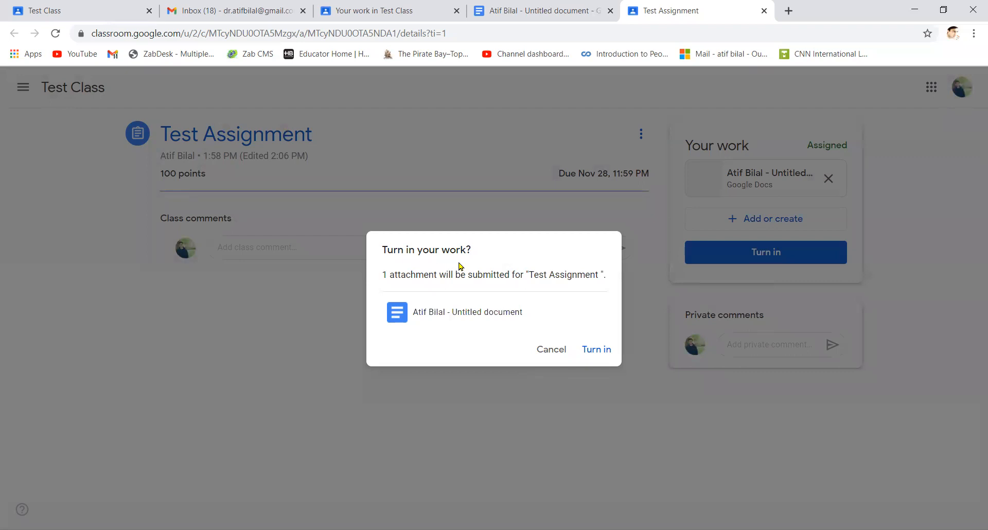
{"action": "left_click", "coordinate": [601, 351]}
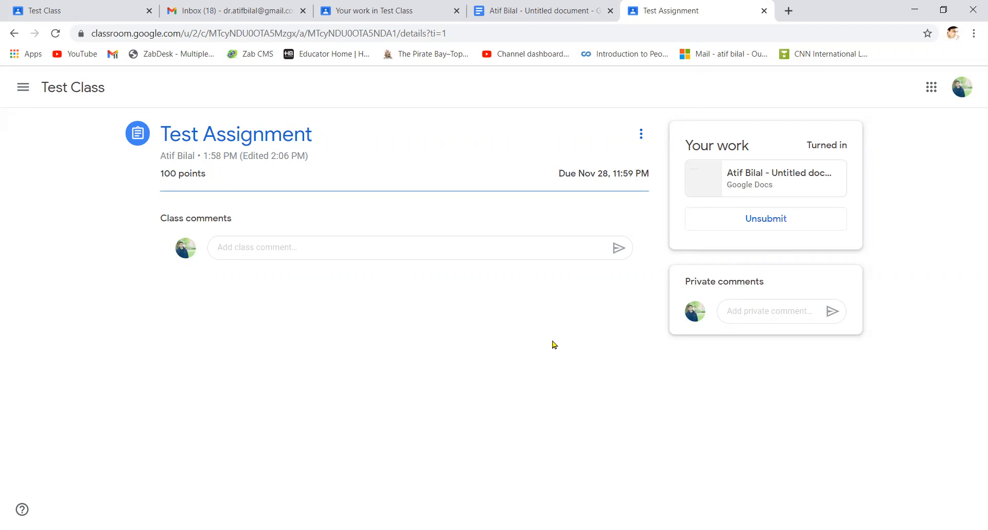
Send the private comment 'abc' on the turned-in Test Assignment
{"action": "left_click", "coordinate": [765, 306]}
{"action": "type", "text": "abc"}
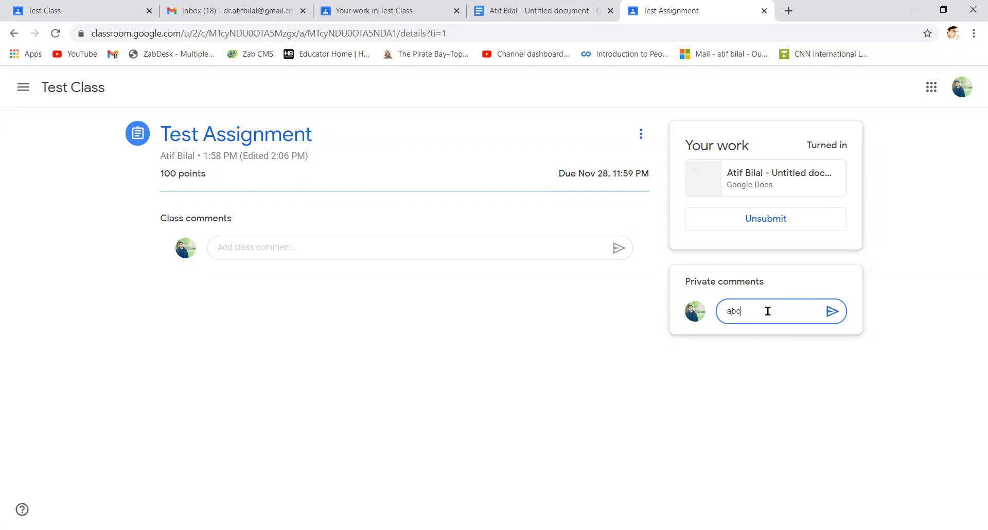
{"action": "left_click", "coordinate": [832, 311]}
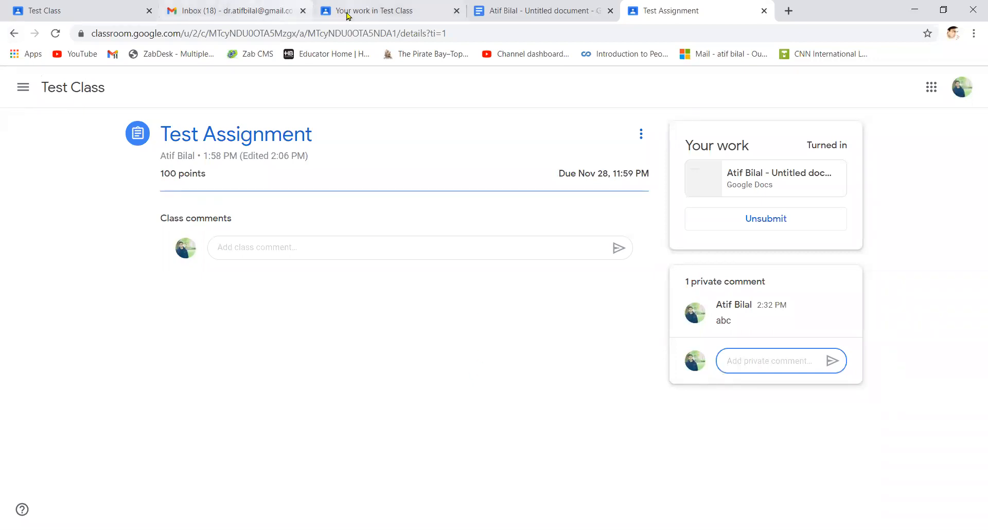
Return to the Classwork page and expand the Test Quiz entry
{"action": "left_click", "coordinate": [364, 11]}
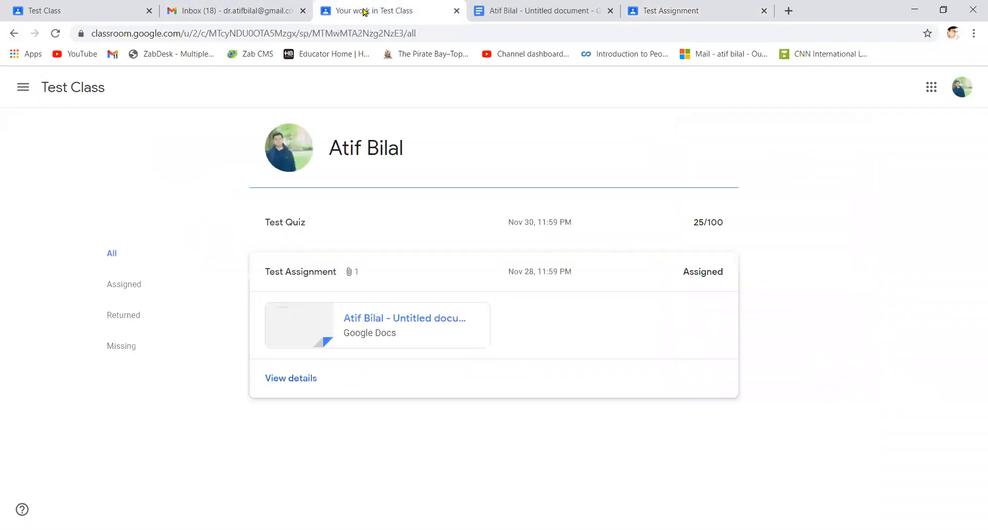
{"action": "left_click", "coordinate": [14, 33]}
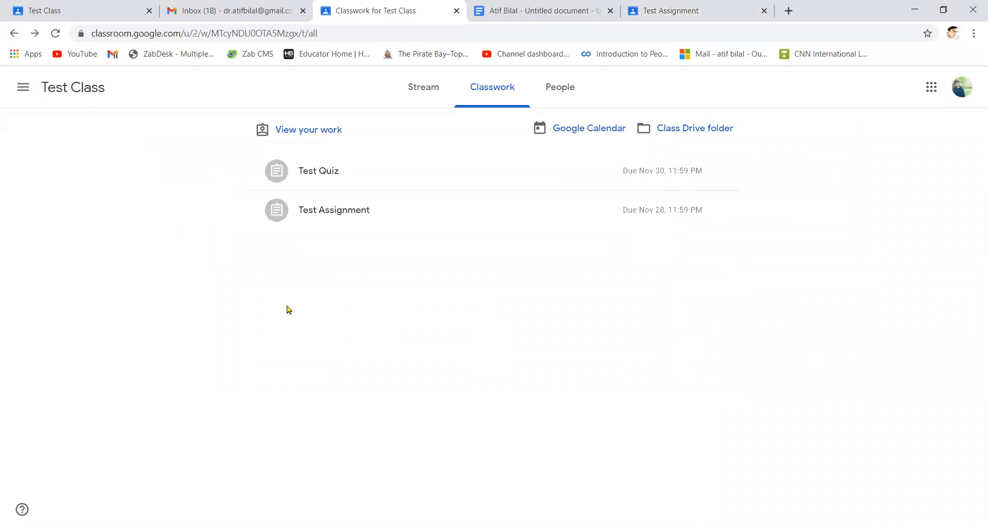
{"action": "left_click", "coordinate": [394, 174]}
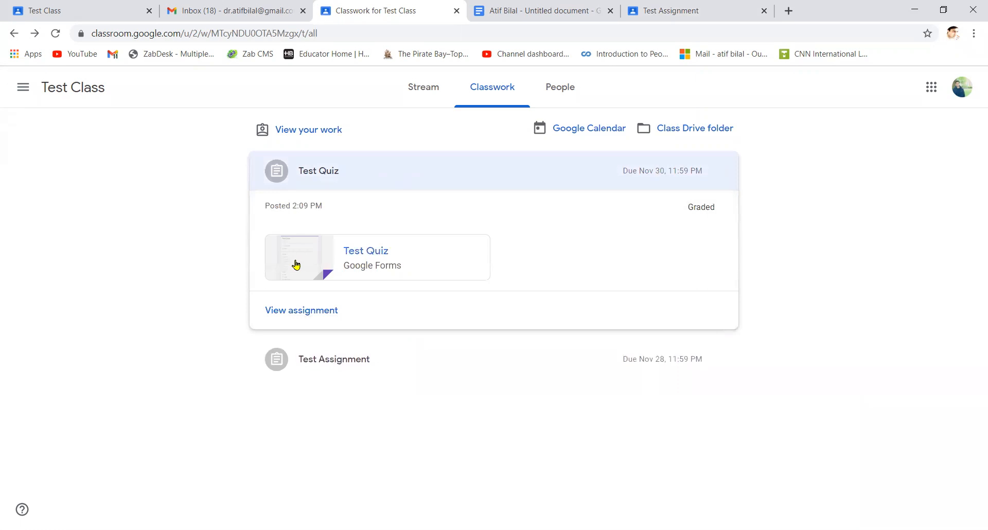
Open the Test Quiz form and answer 55 to 64 Years, Female, and Pakistan
{"action": "left_click", "coordinate": [296, 264]}
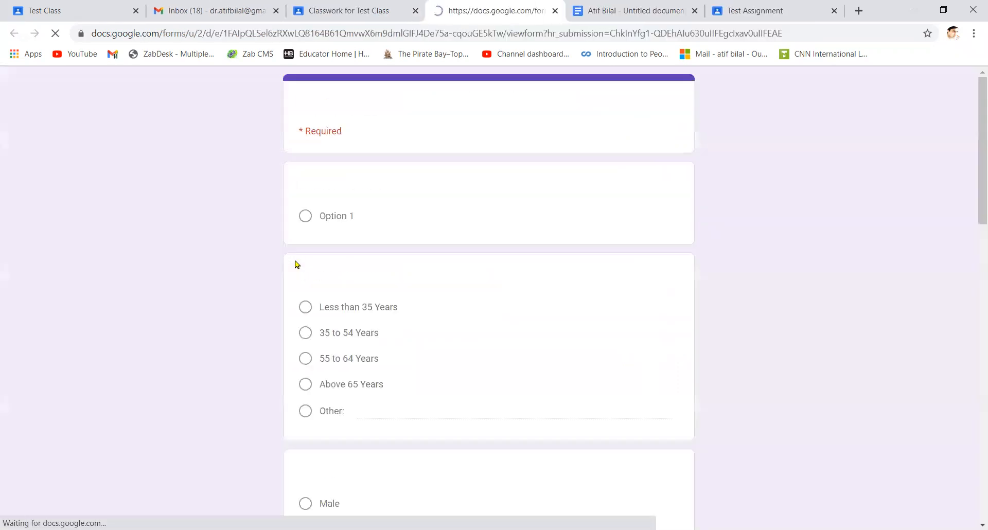
{"action": "scroll", "coordinate": [492, 343], "scroll_direction": "down", "scroll_amount": 1}
{"action": "scroll", "coordinate": [492, 343], "scroll_direction": "down", "scroll_amount": 13}
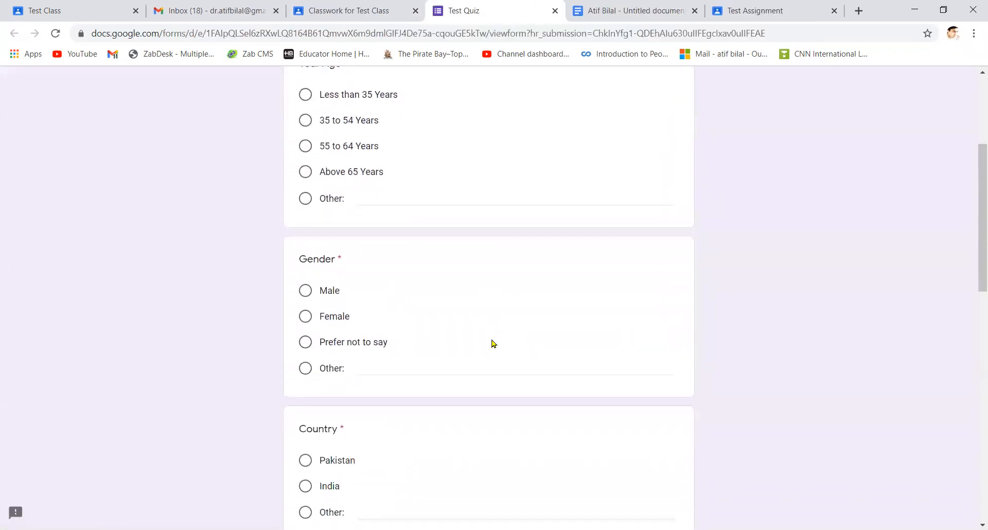
{"action": "scroll", "coordinate": [492, 343], "scroll_direction": "up", "scroll_amount": 14}
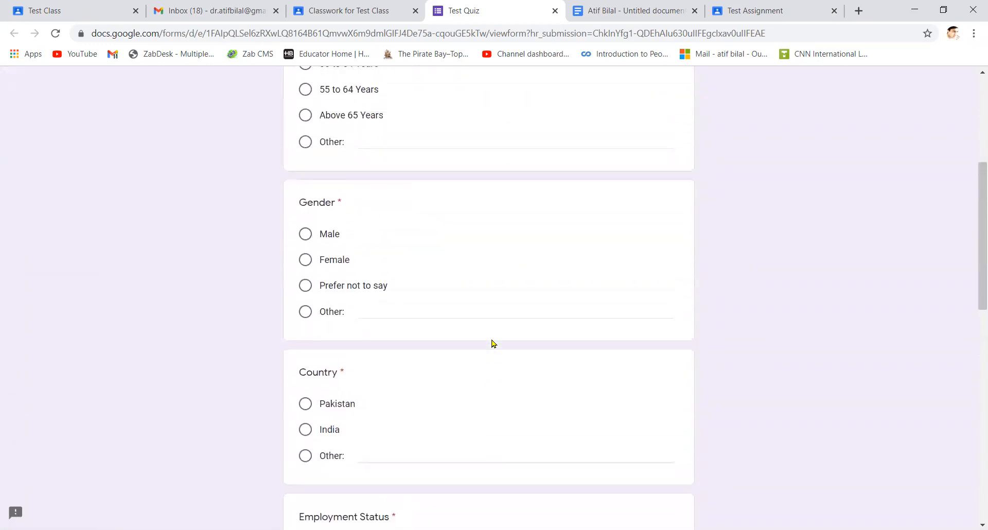
{"action": "left_click", "coordinate": [308, 359]}
{"action": "scroll", "coordinate": [307, 359], "scroll_direction": "down", "scroll_amount": 4}
{"action": "left_click", "coordinate": [307, 338]}
{"action": "scroll", "coordinate": [307, 341], "scroll_direction": "down", "scroll_amount": 5}
{"action": "left_click", "coordinate": [305, 277]}
{"action": "left_click", "coordinate": [306, 251]}
Answer Unemployed, No, and 14 Years, then submit the quiz
{"action": "scroll", "coordinate": [306, 252], "scroll_direction": "down", "scroll_amount": 4}
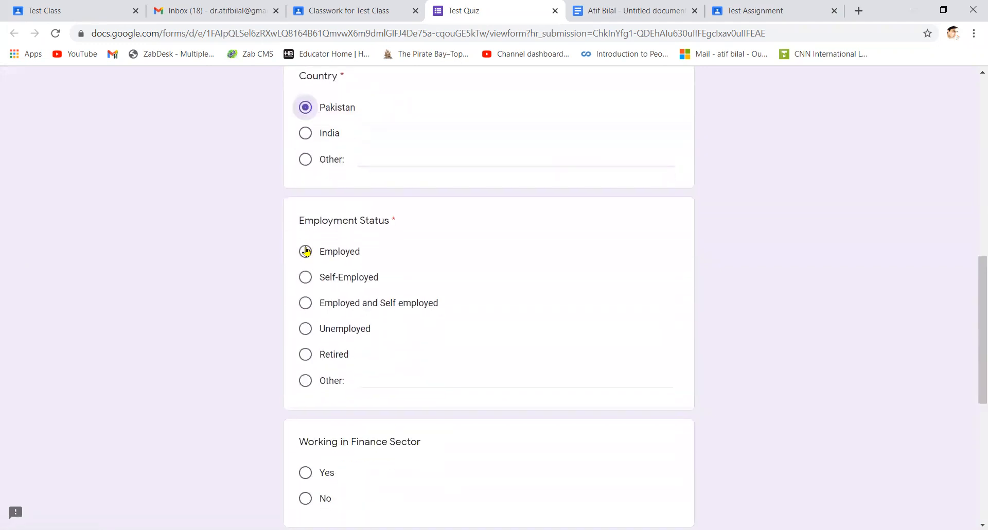
{"action": "left_click", "coordinate": [307, 268]}
{"action": "scroll", "coordinate": [305, 263], "scroll_direction": "down", "scroll_amount": 3}
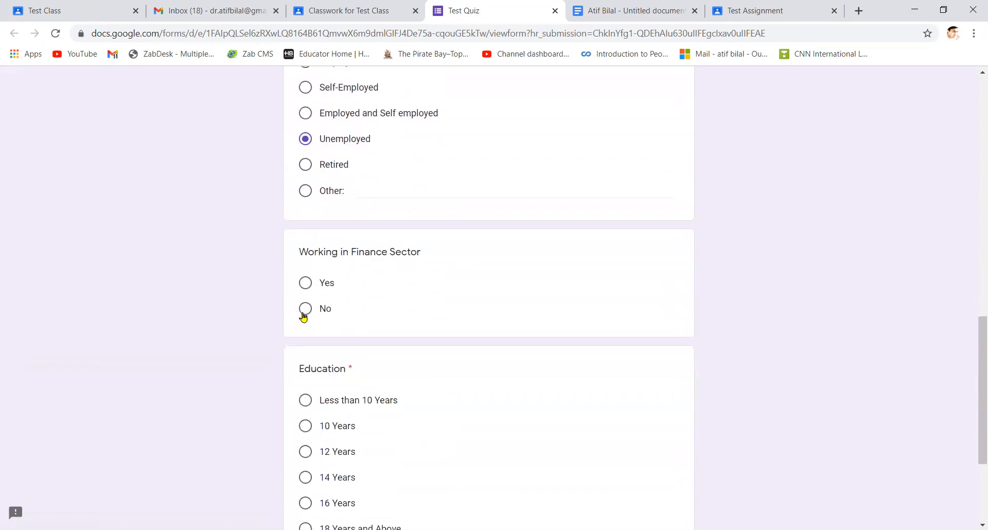
{"action": "left_click", "coordinate": [305, 315]}
{"action": "scroll", "coordinate": [304, 319], "scroll_direction": "down", "scroll_amount": 3}
{"action": "left_click", "coordinate": [305, 301]}
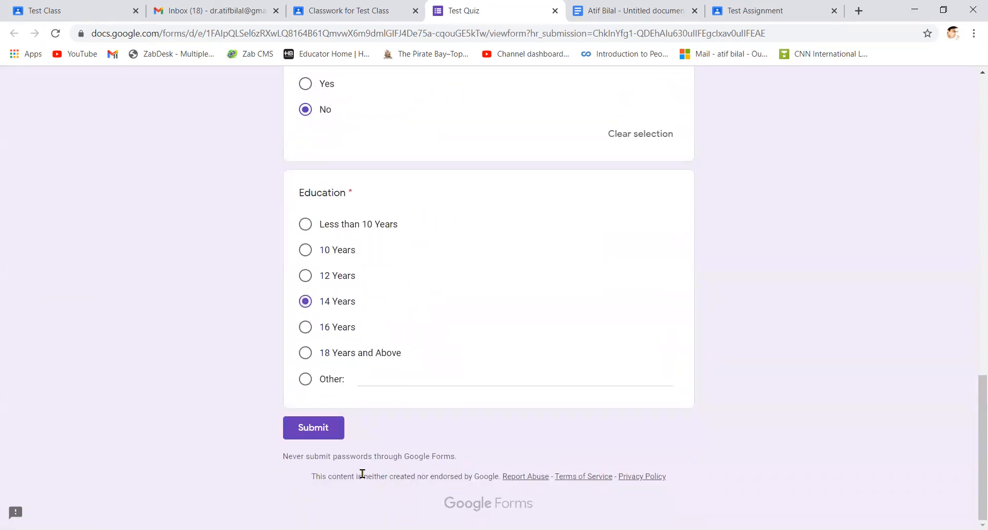
{"action": "left_click", "coordinate": [332, 426]}
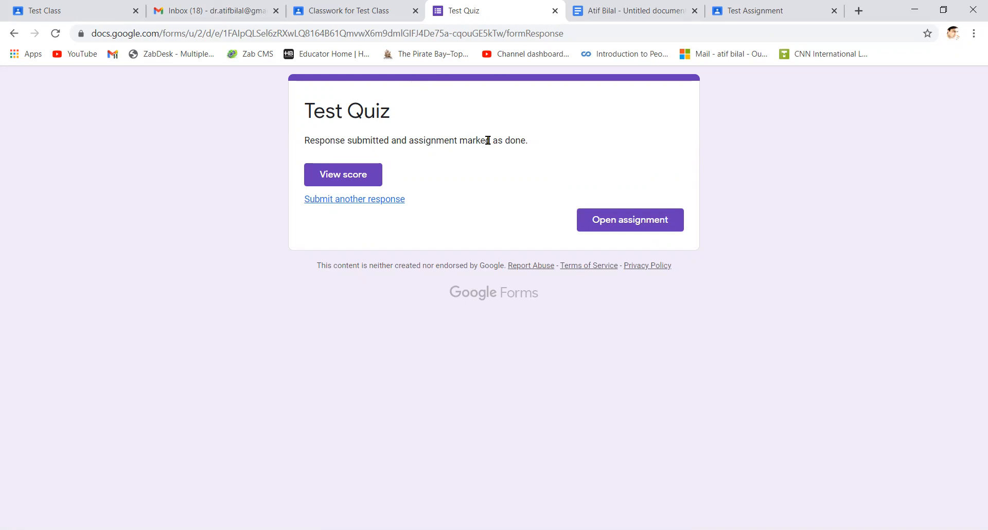
Open the student's handed-in Test Assignment from its Student work list
{"action": "left_click", "coordinate": [92, 6]}
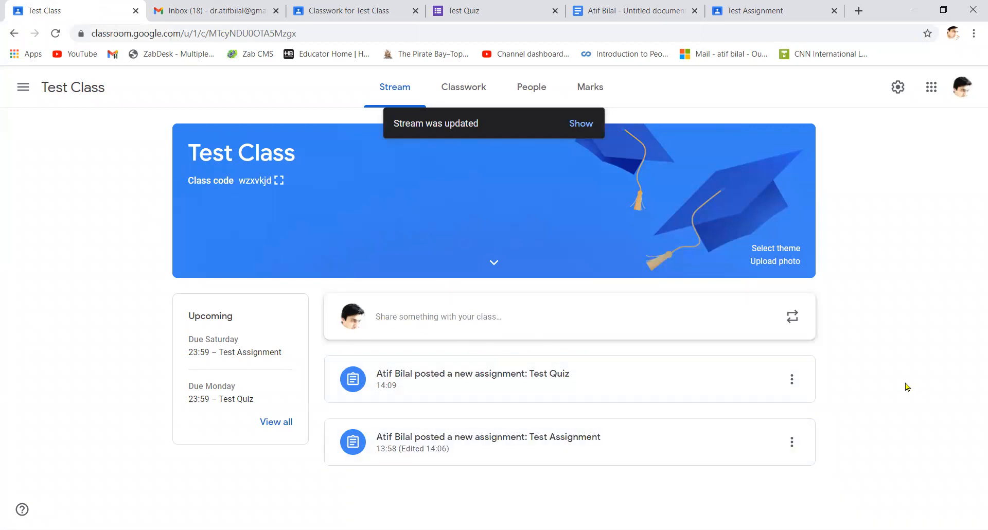
{"action": "left_click", "coordinate": [503, 441]}
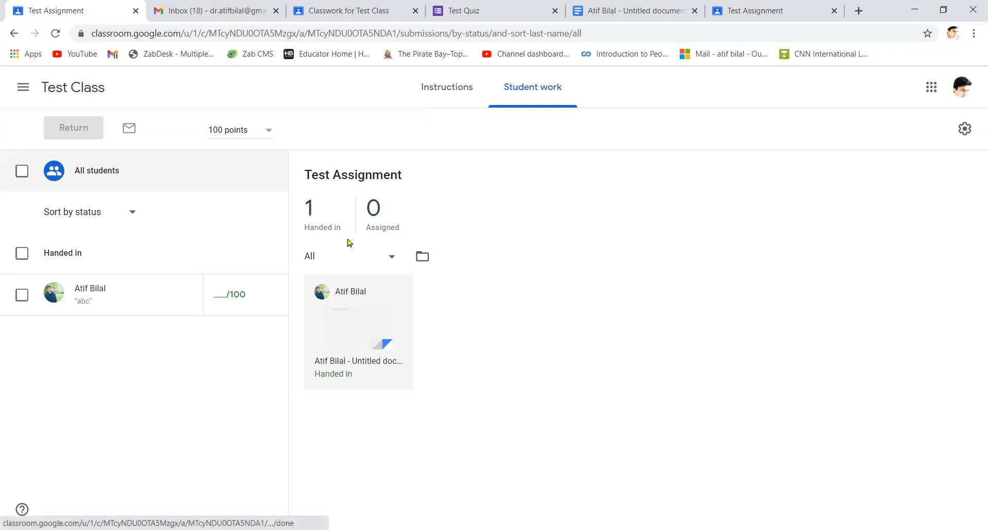
{"action": "left_click", "coordinate": [338, 317]}
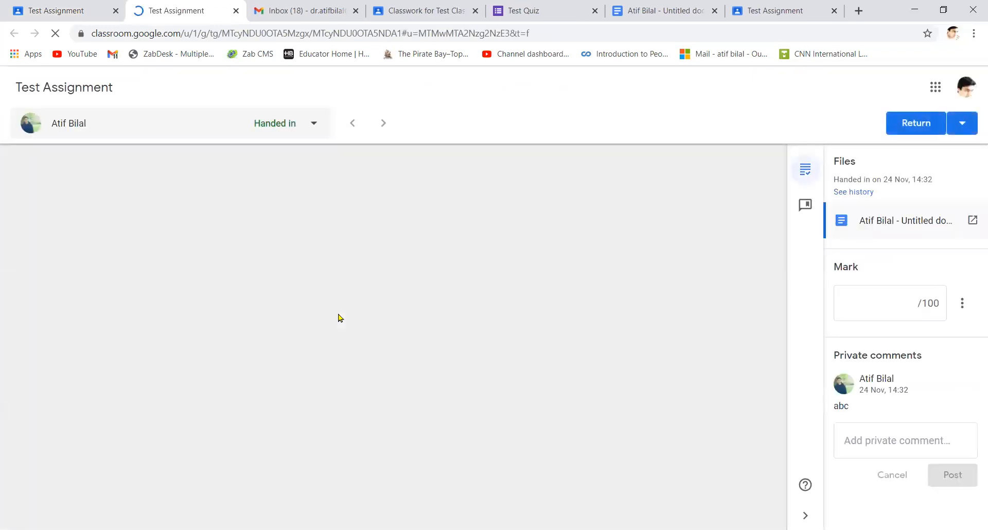
Give the handed-in Test Assignment a mark of 50/100 and return it to the student
{"action": "scroll", "coordinate": [338, 316], "scroll_direction": "down", "scroll_amount": 3}
{"action": "scroll", "coordinate": [339, 317], "scroll_direction": "up", "scroll_amount": 3}
{"action": "scroll", "coordinate": [338, 317], "scroll_direction": "down", "scroll_amount": 4}
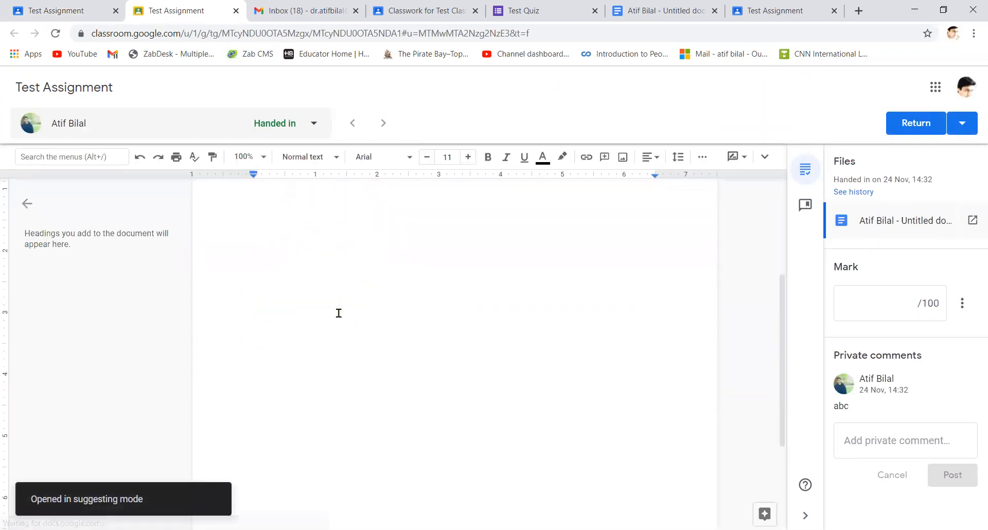
{"action": "left_click", "coordinate": [897, 303]}
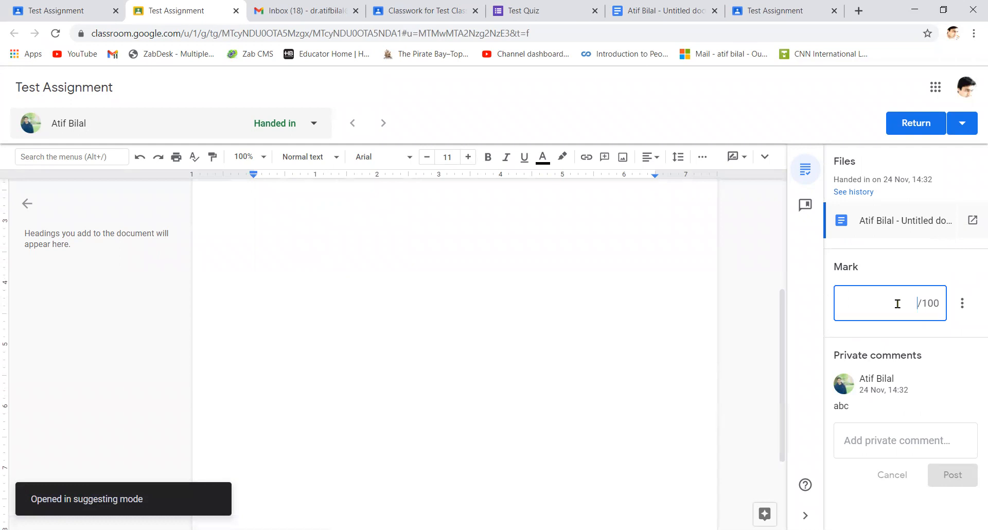
{"action": "type", "text": "50"}
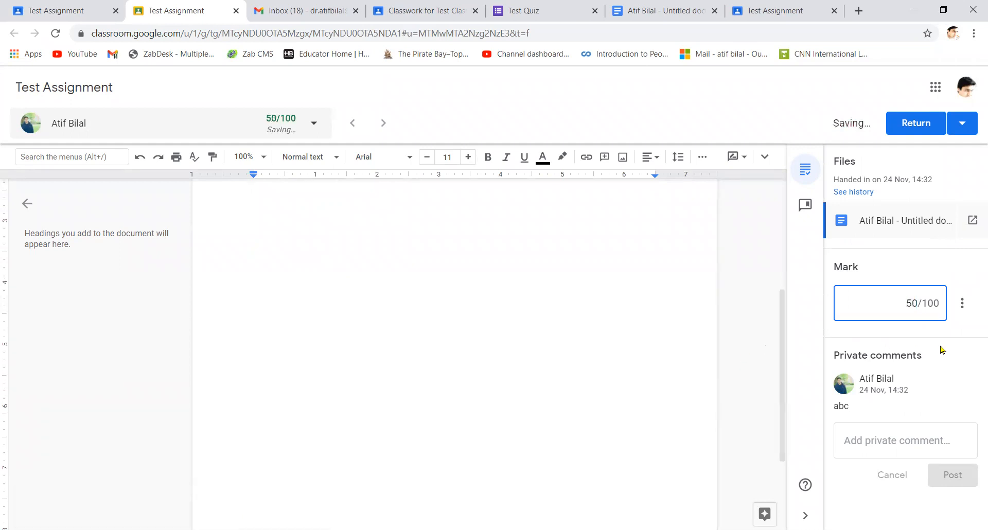
{"action": "left_click", "coordinate": [894, 443]}
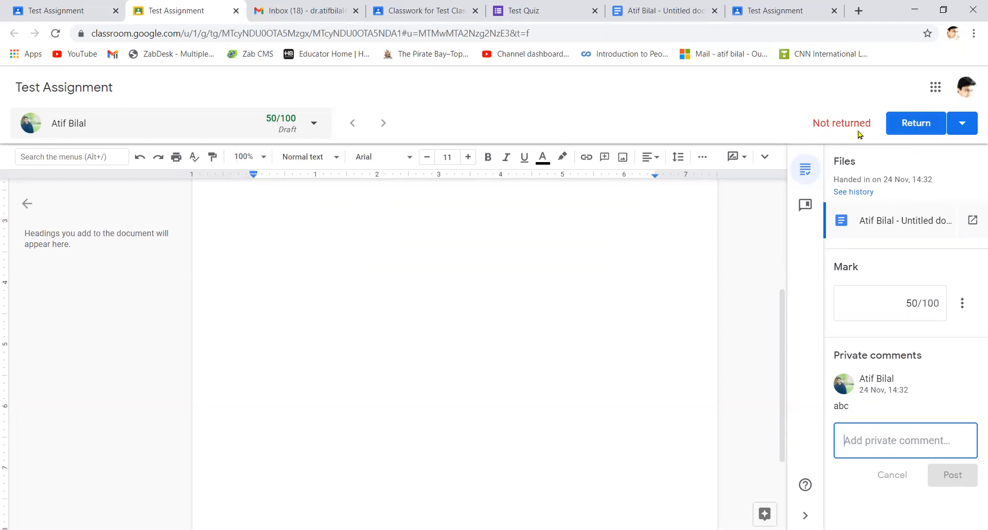
{"action": "left_click", "coordinate": [910, 125]}
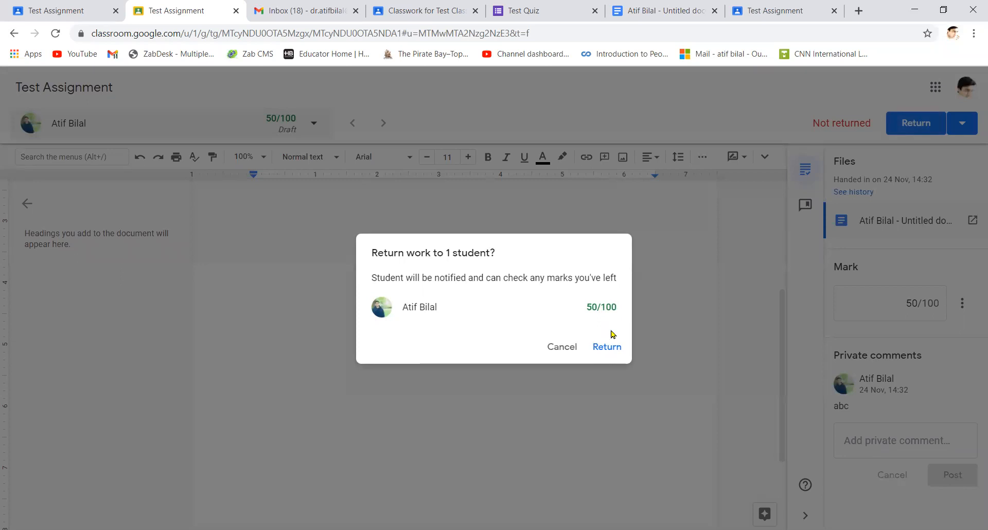
{"action": "left_click", "coordinate": [605, 349]}
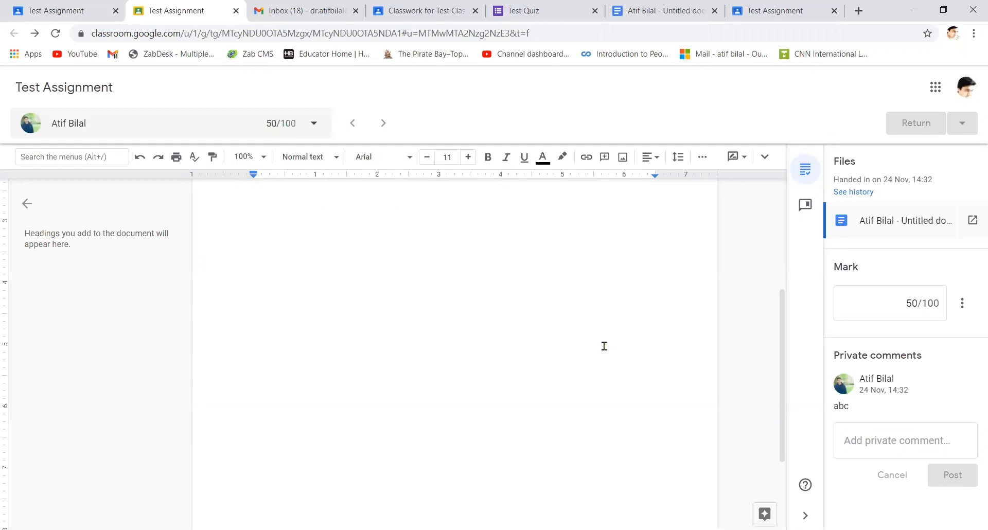
Switch to the student's tab and go to the Test Class stream from the class list
{"action": "left_click", "coordinate": [431, 12]}
{"action": "left_click", "coordinate": [23, 88]}
{"action": "left_click", "coordinate": [119, 249]}
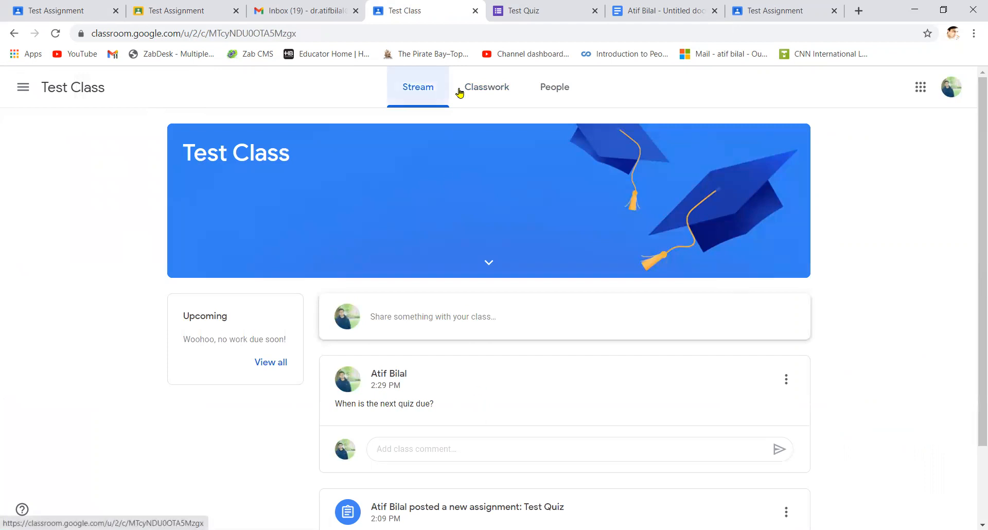
On the Classwork page, expand Test Assignment and view its details with the 50/100 grade
{"action": "left_click", "coordinate": [494, 97]}
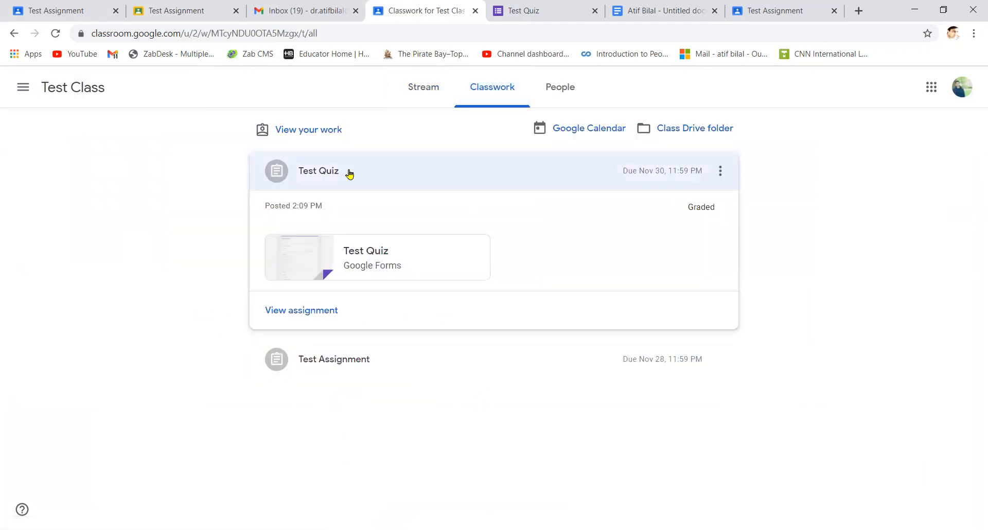
{"action": "left_click", "coordinate": [14, 33]}
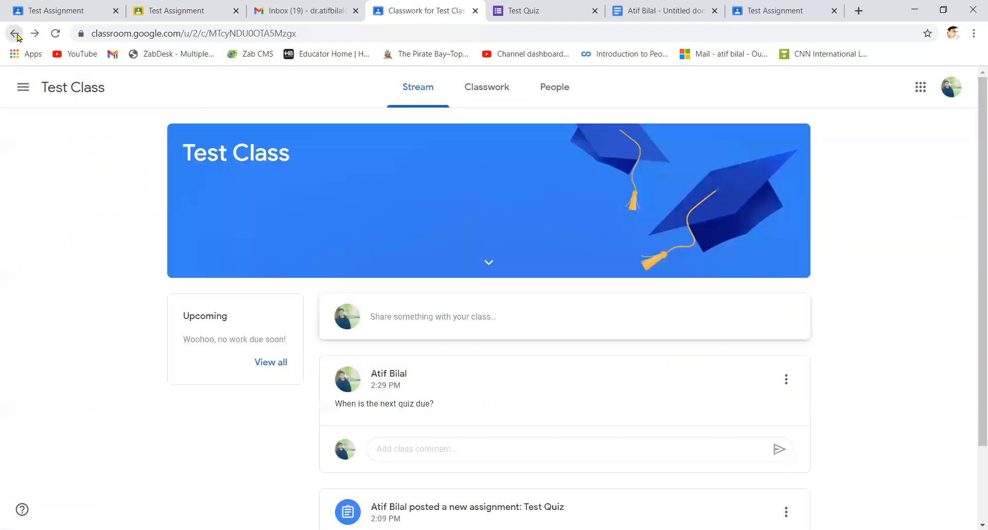
{"action": "left_click", "coordinate": [497, 100]}
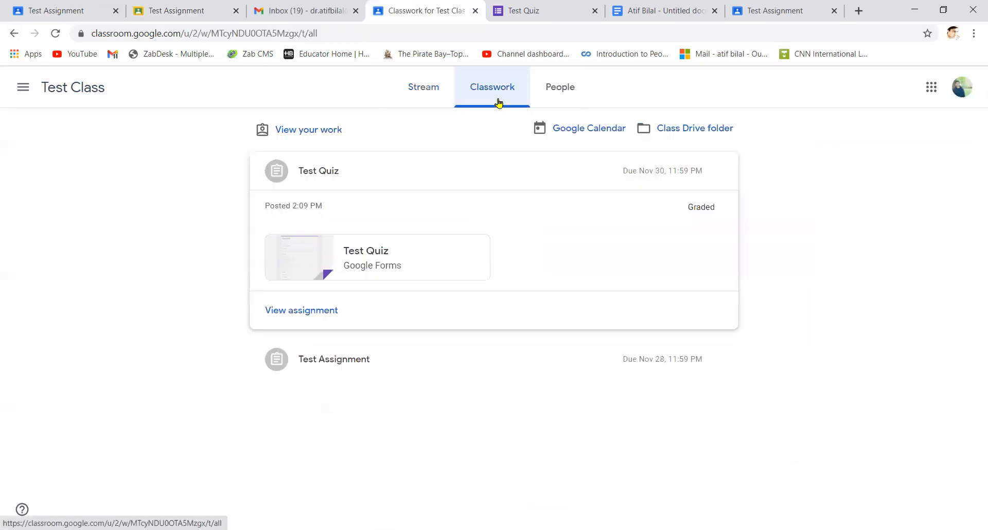
{"action": "left_click", "coordinate": [332, 358]}
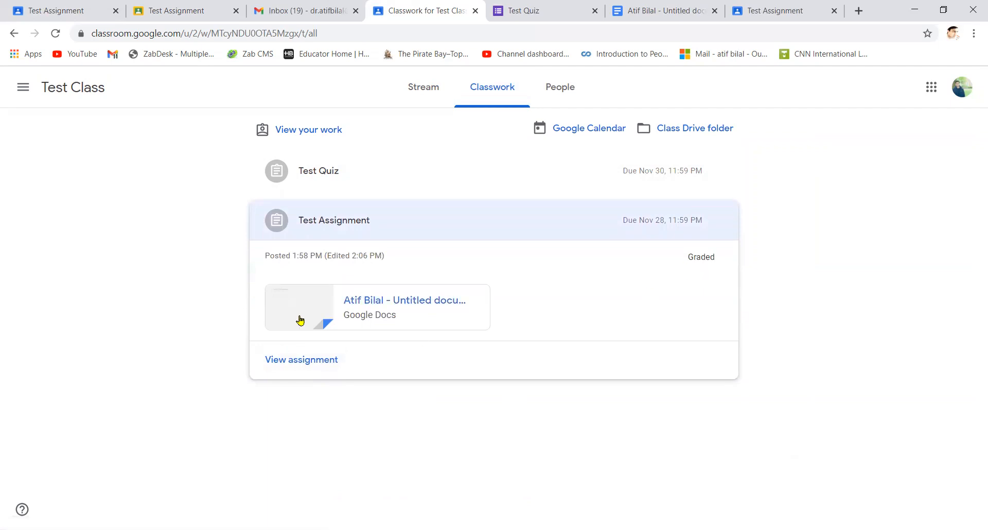
{"action": "left_click", "coordinate": [318, 366]}
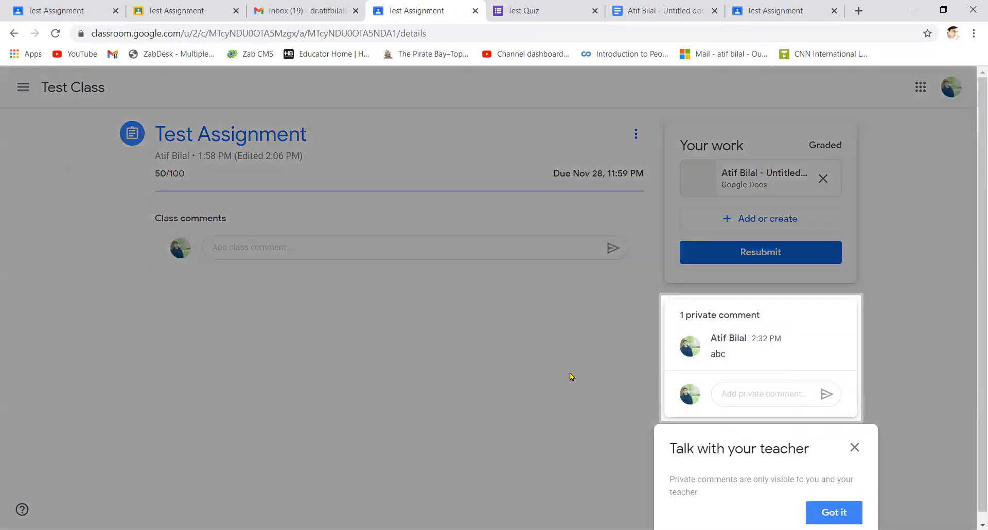
Close the 'Talk with your teacher' tip and reopen the Test Assignment post from the Test Class stream
{"action": "left_click", "coordinate": [854, 448]}
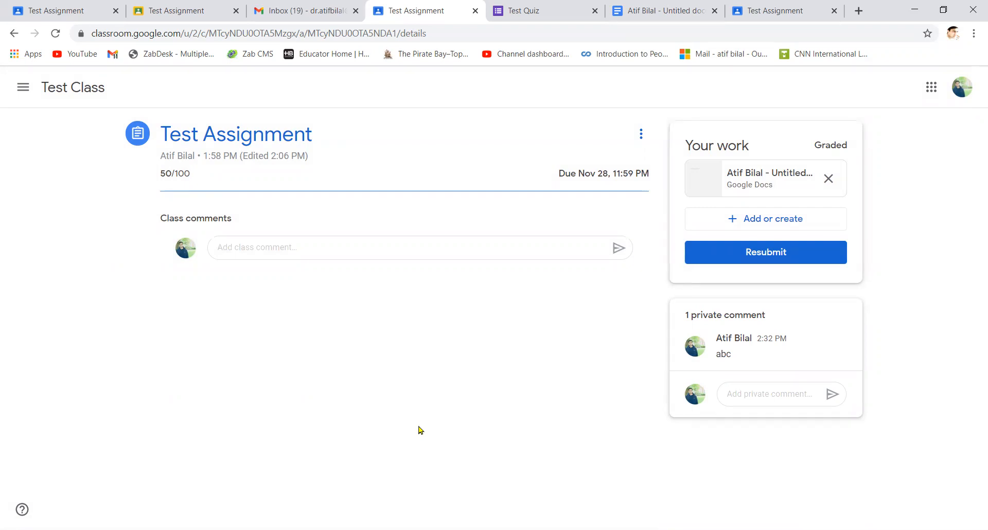
{"action": "left_click", "coordinate": [24, 92]}
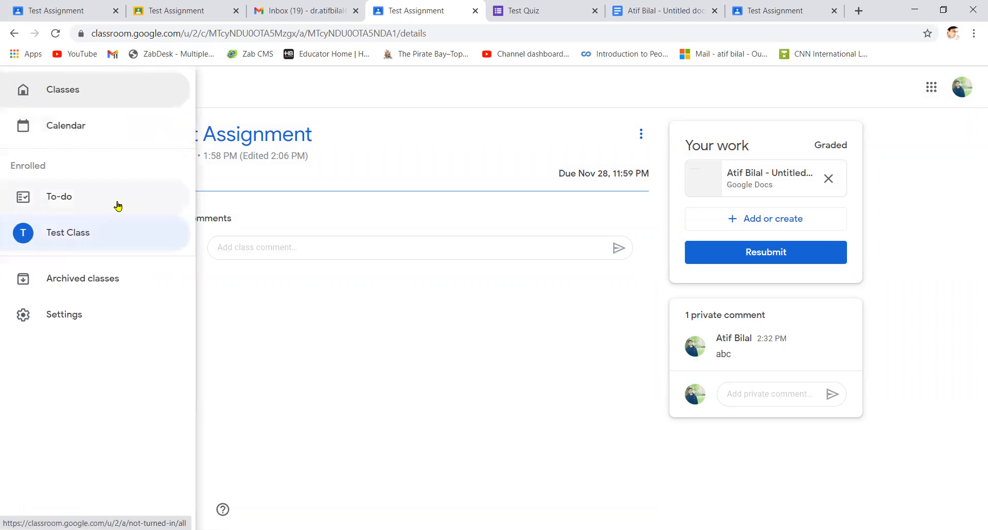
{"action": "left_click", "coordinate": [110, 231]}
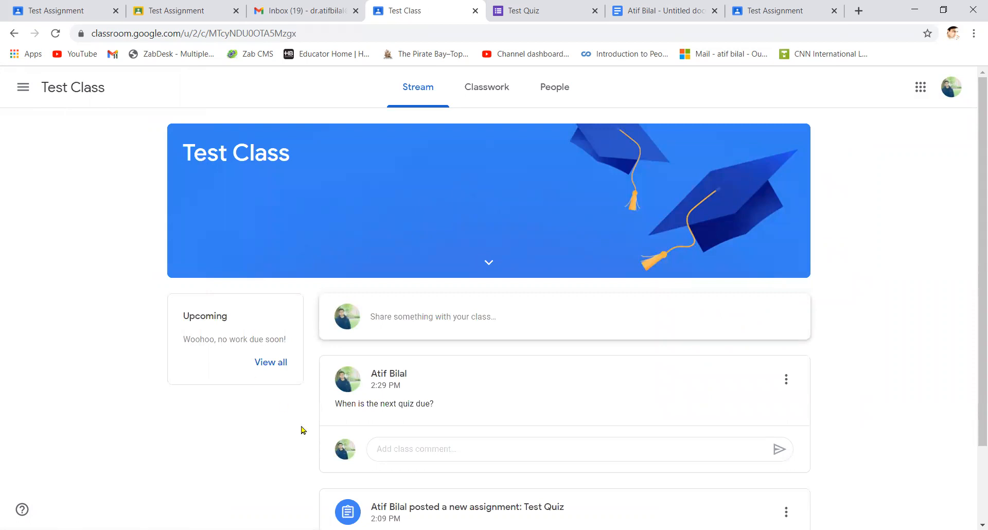
{"action": "scroll", "coordinate": [302, 430], "scroll_direction": "down", "scroll_amount": 2}
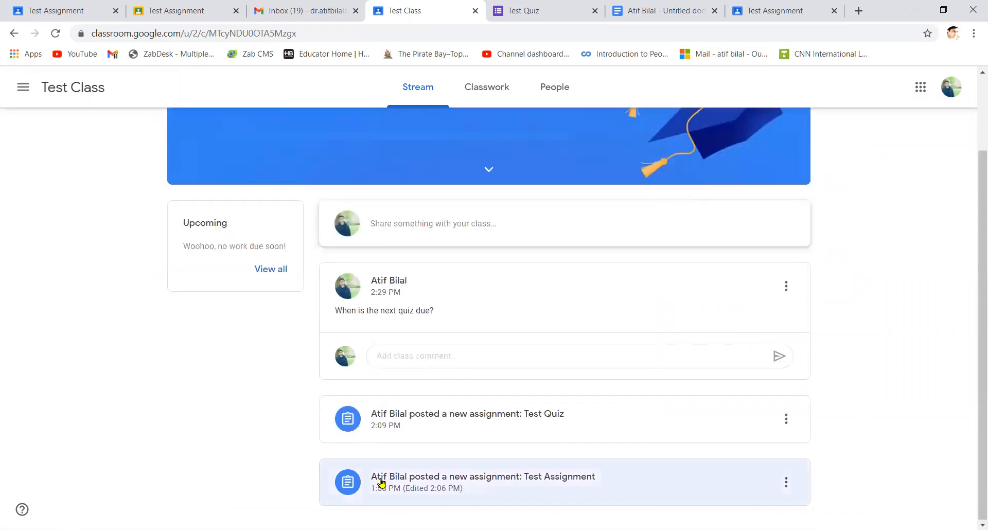
{"action": "left_click", "coordinate": [471, 478]}
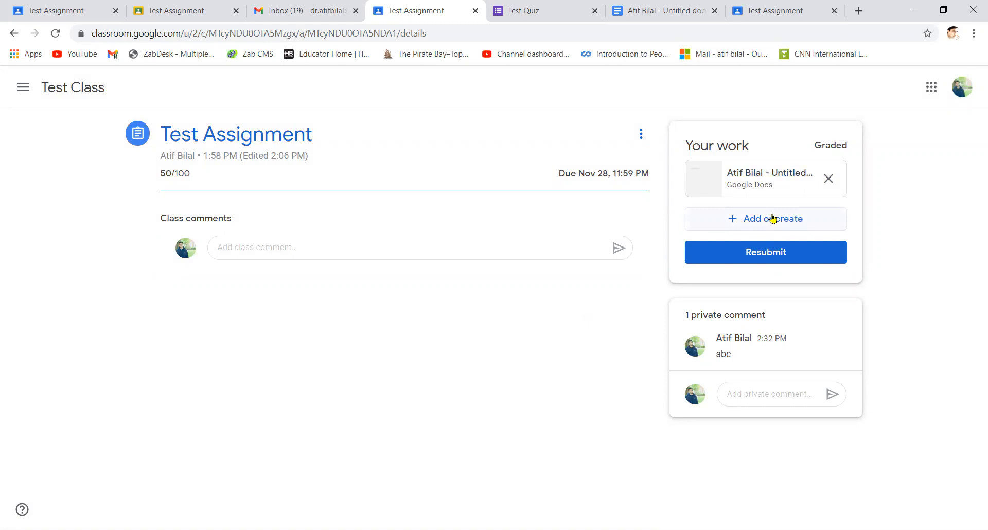
Upload the Test Assignment.docx Word file from the computer to the assignment
{"action": "left_click", "coordinate": [799, 219]}
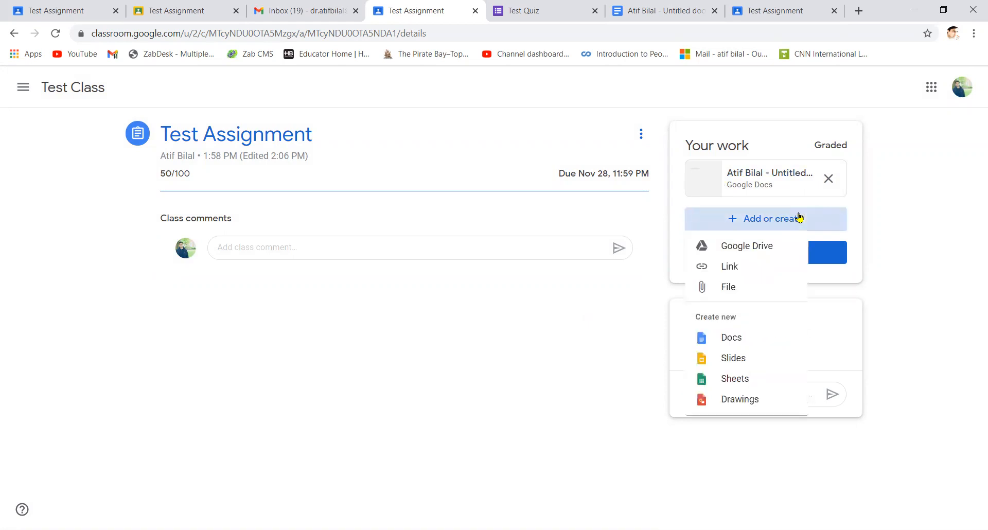
{"action": "left_click", "coordinate": [756, 286]}
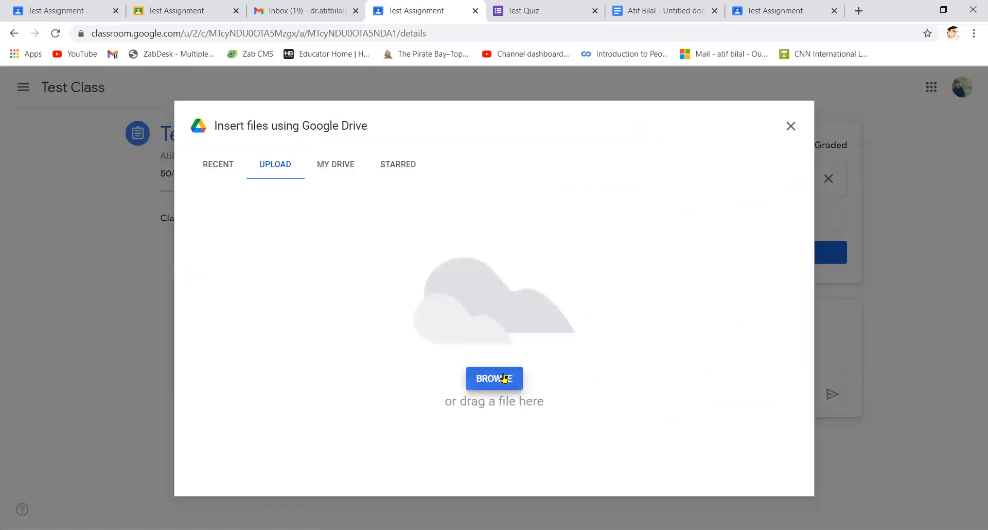
{"action": "left_click", "coordinate": [505, 378]}
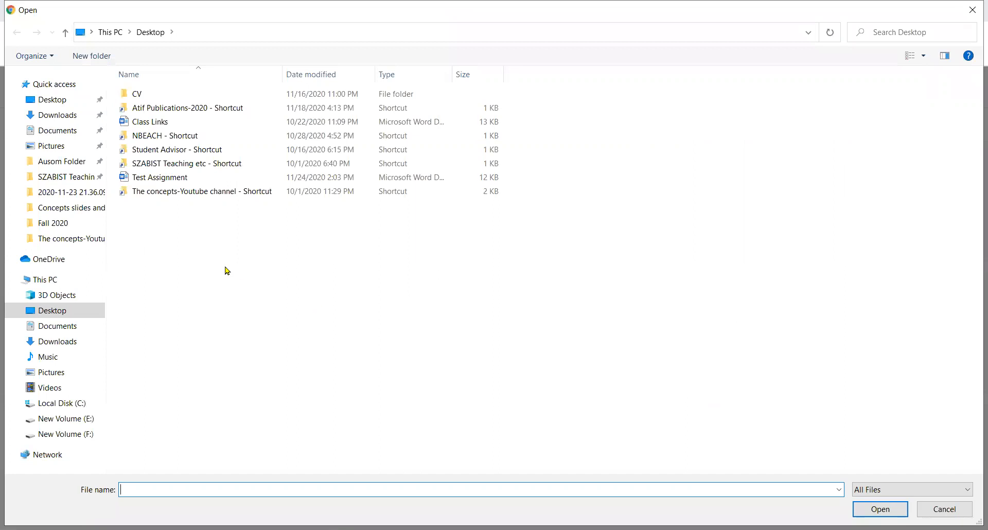
{"action": "left_click", "coordinate": [182, 180]}
{"action": "double_click", "coordinate": [181, 180]}
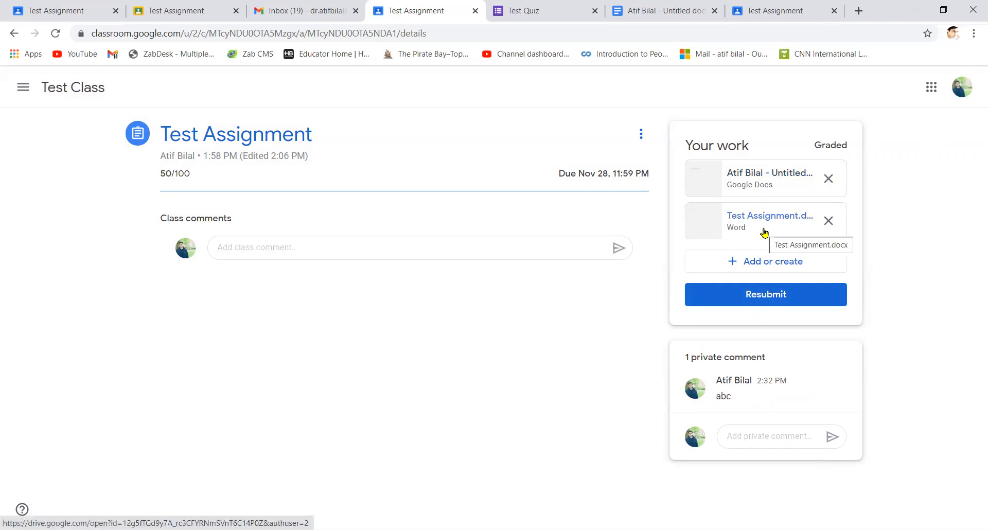
Resubmit the work with the new file and switch to the teacher's Student work view
{"action": "left_click", "coordinate": [757, 294]}
{"action": "left_click", "coordinate": [600, 364]}
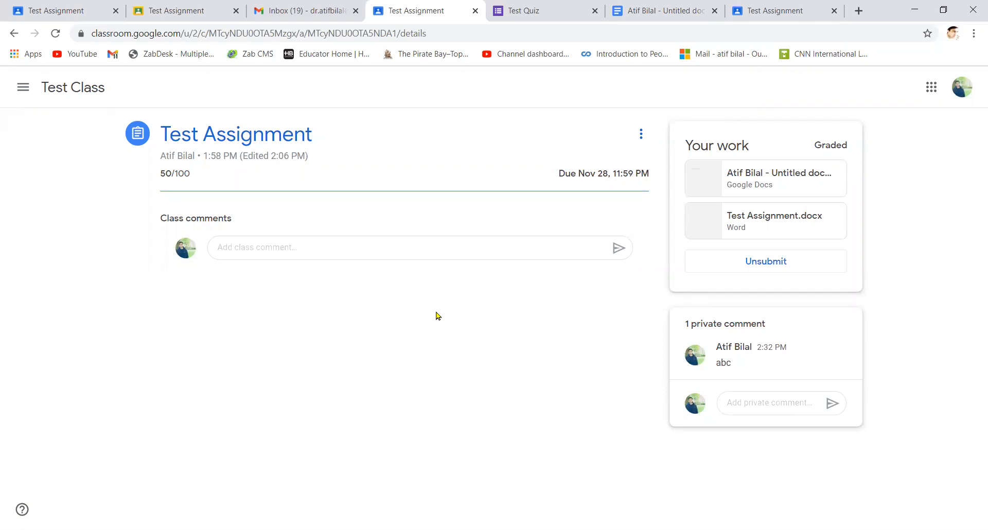
{"action": "left_click", "coordinate": [64, 12]}
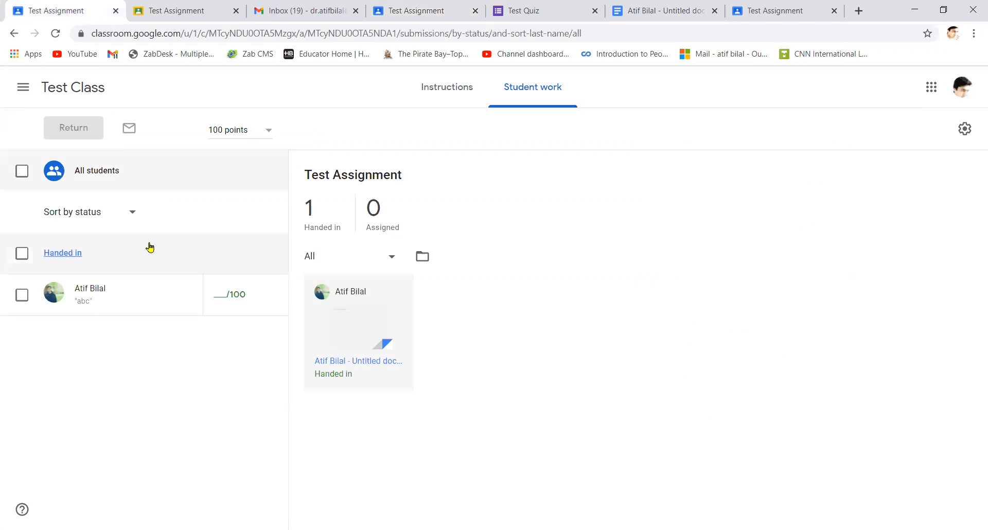
From the class stream, open the Test Quiz post and its Google Forms quiz attachment
{"action": "left_click", "coordinate": [14, 33]}
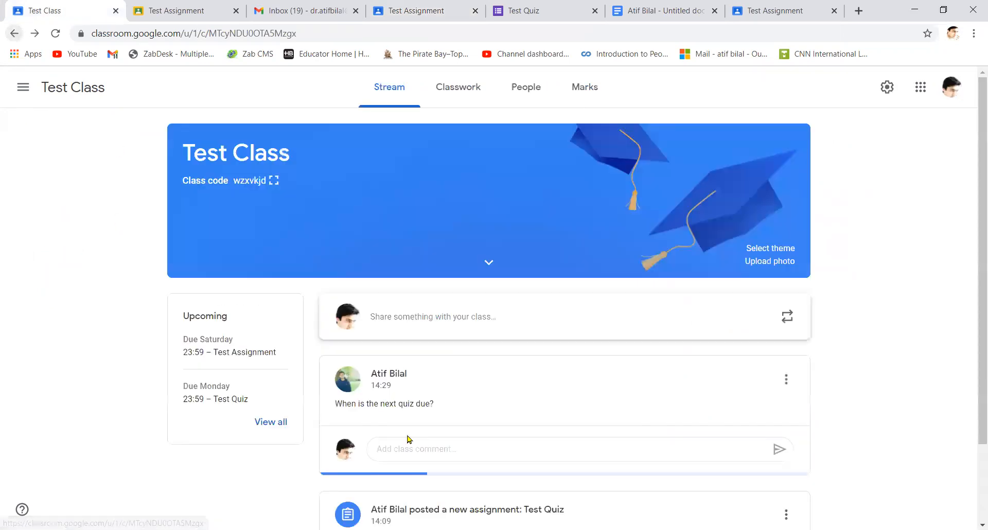
{"action": "scroll", "coordinate": [407, 438], "scroll_direction": "down", "scroll_amount": 2}
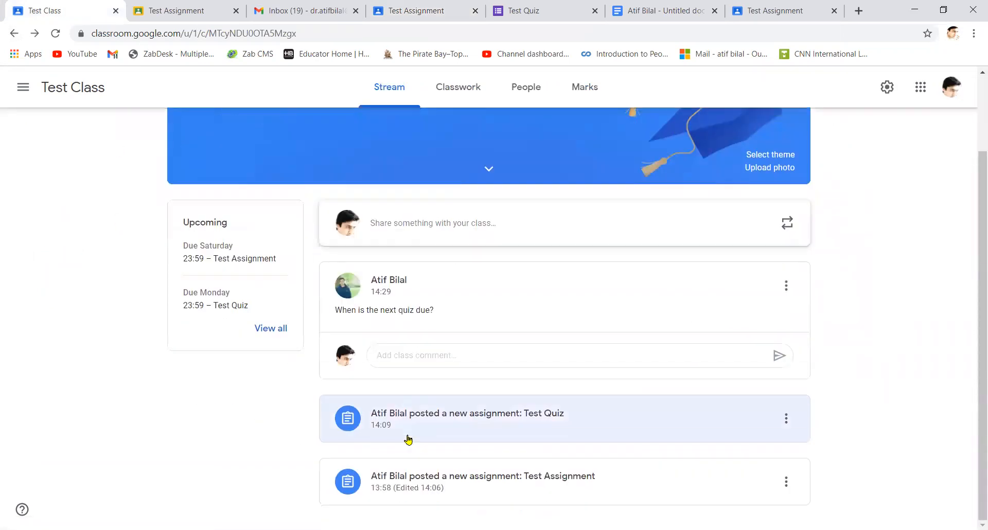
{"action": "left_click", "coordinate": [522, 428]}
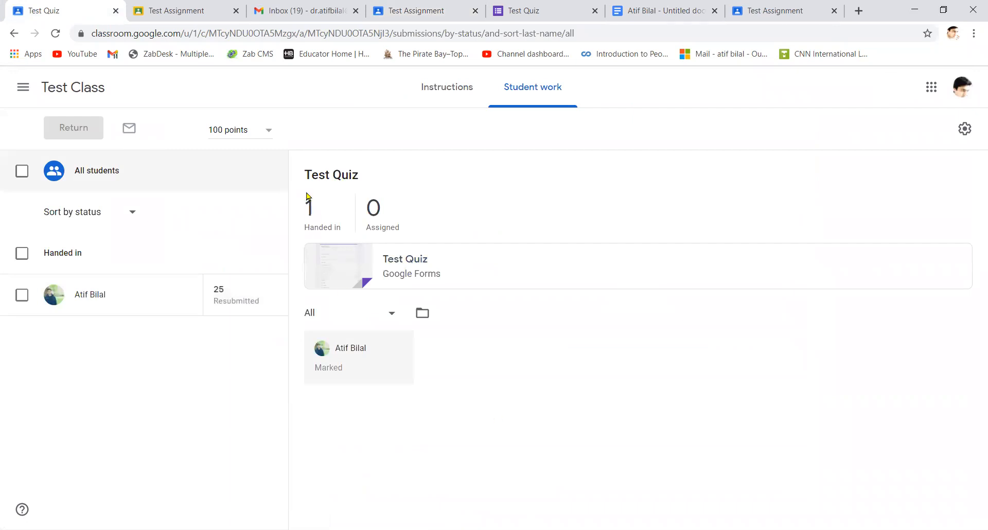
{"action": "left_click", "coordinate": [325, 257]}
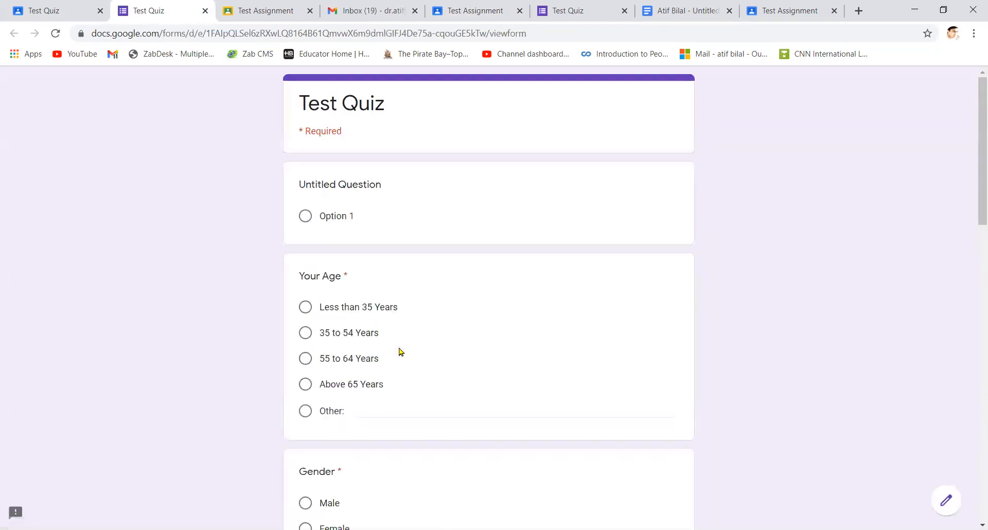
Open the Test Quiz form in the editor and view its 2 responses
{"action": "scroll", "coordinate": [401, 351], "scroll_direction": "down", "scroll_amount": 15}
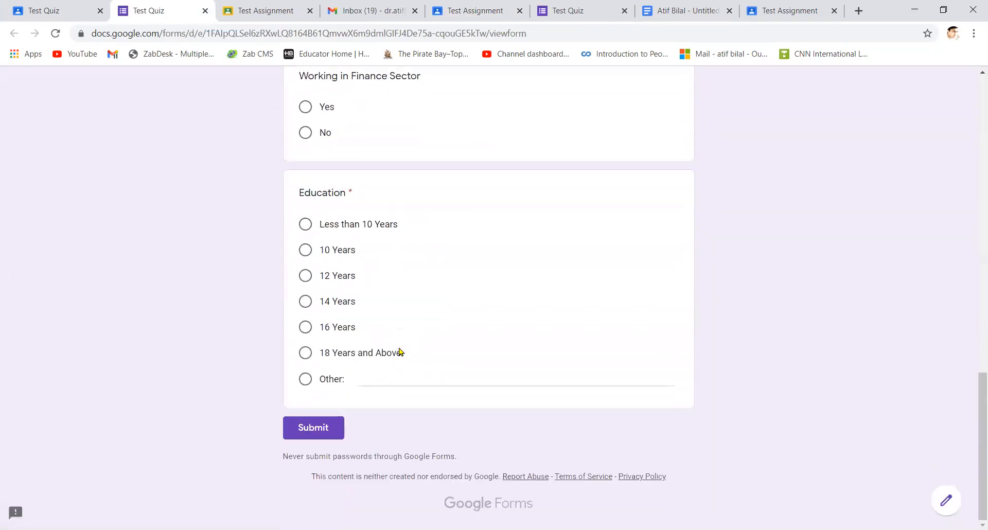
{"action": "scroll", "coordinate": [401, 351], "scroll_direction": "up", "scroll_amount": 15}
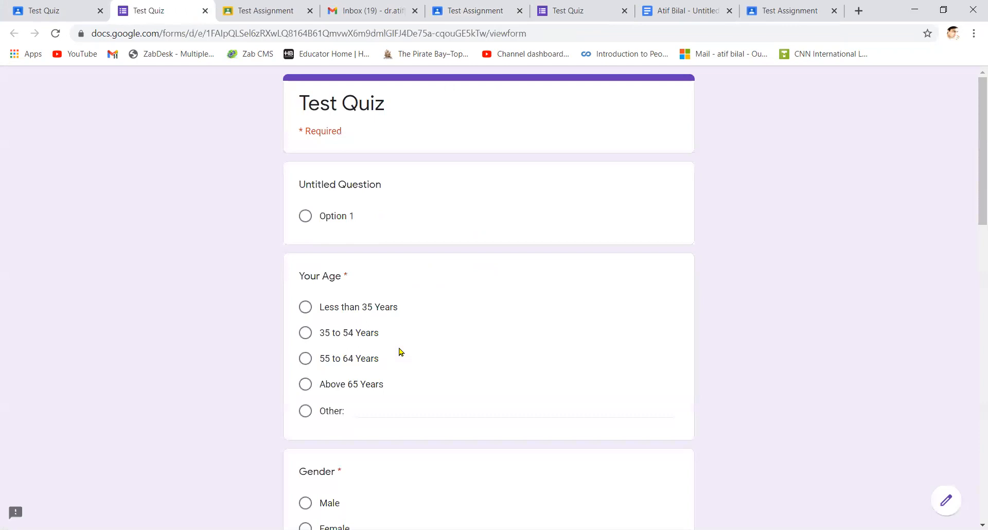
{"action": "left_click", "coordinate": [953, 506]}
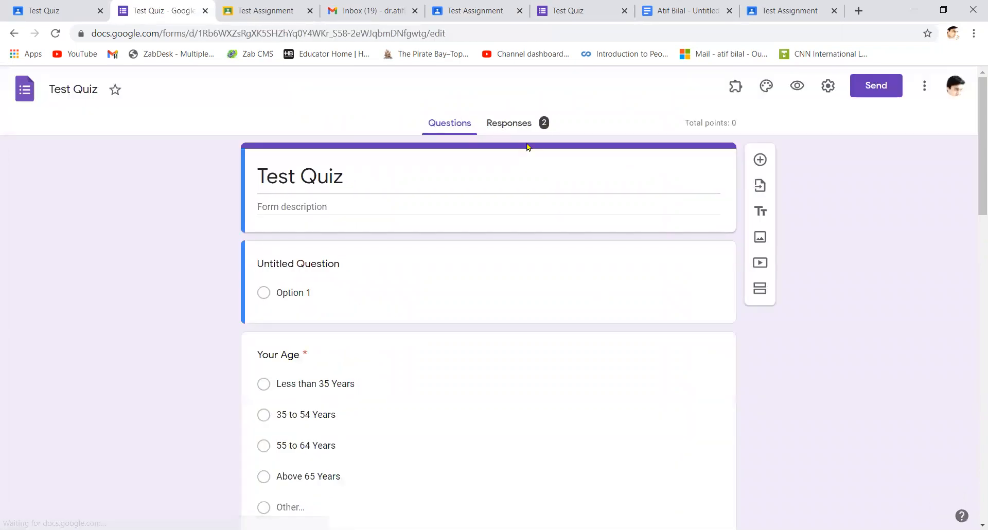
{"action": "left_click", "coordinate": [516, 125]}
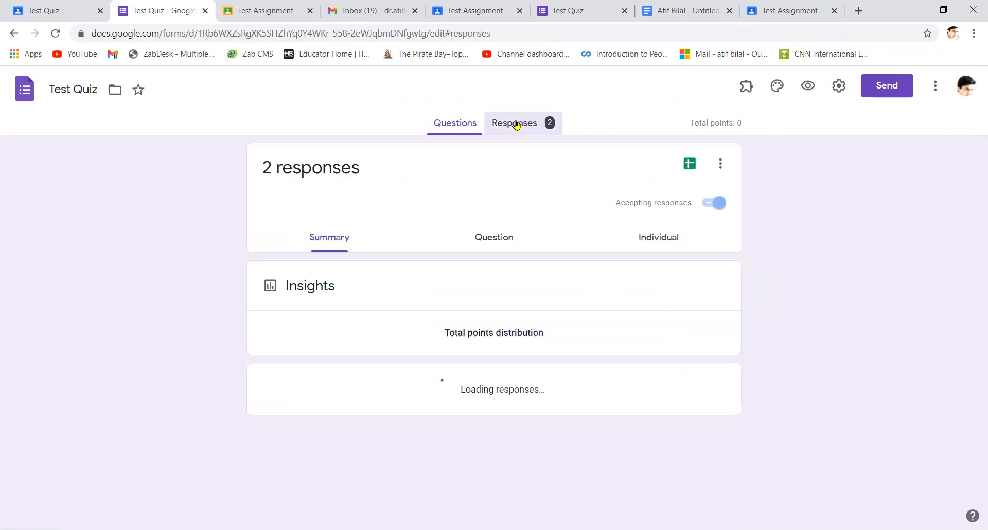
Link the responses to a new spreadsheet named Test Quiz (Responses)
{"action": "scroll", "coordinate": [647, 342], "scroll_direction": "down", "scroll_amount": 3}
{"action": "scroll", "coordinate": [647, 342], "scroll_direction": "up", "scroll_amount": 3}
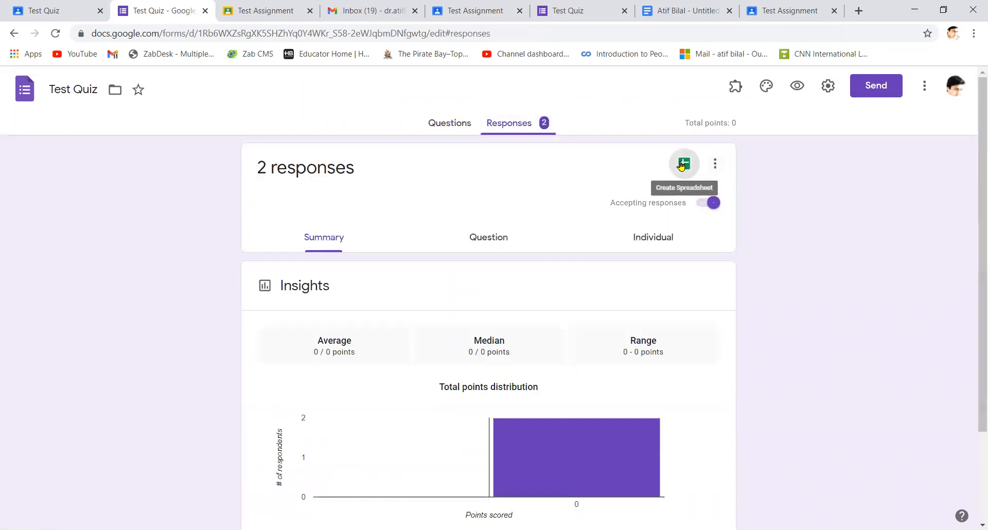
{"action": "left_click", "coordinate": [684, 163]}
{"action": "left_click", "coordinate": [638, 246]}
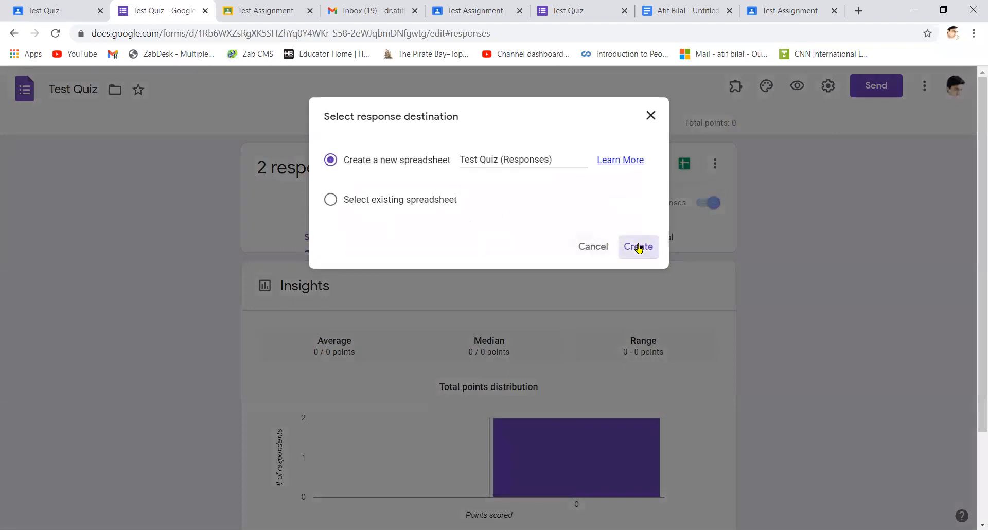